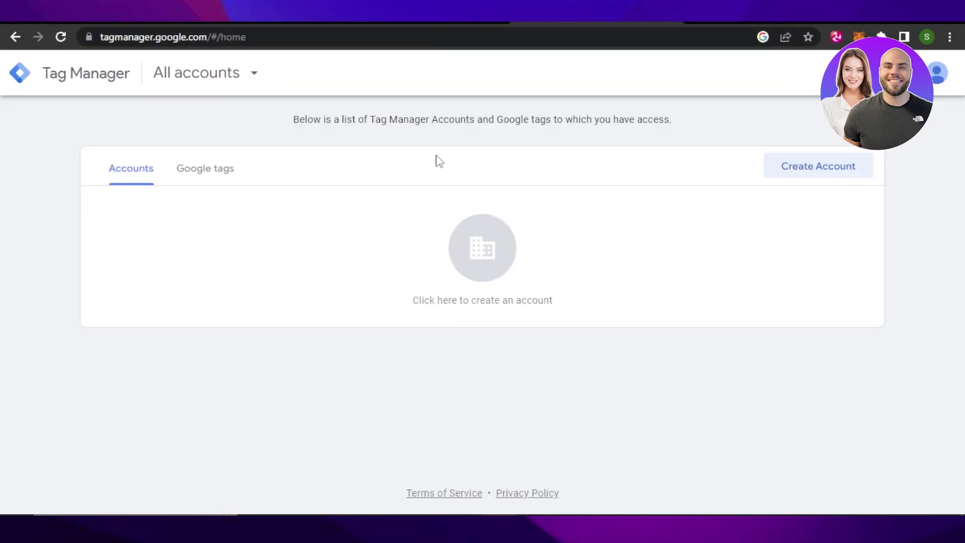
Look at the list of Google tags in Tag Manager
{"action": "left_click", "coordinate": [494, 21]}
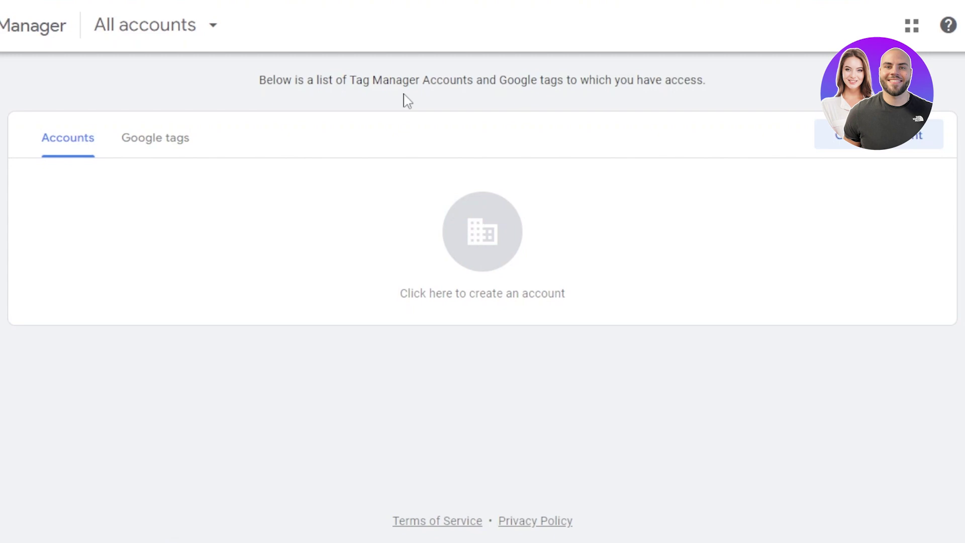
{"action": "left_click", "coordinate": [141, 137]}
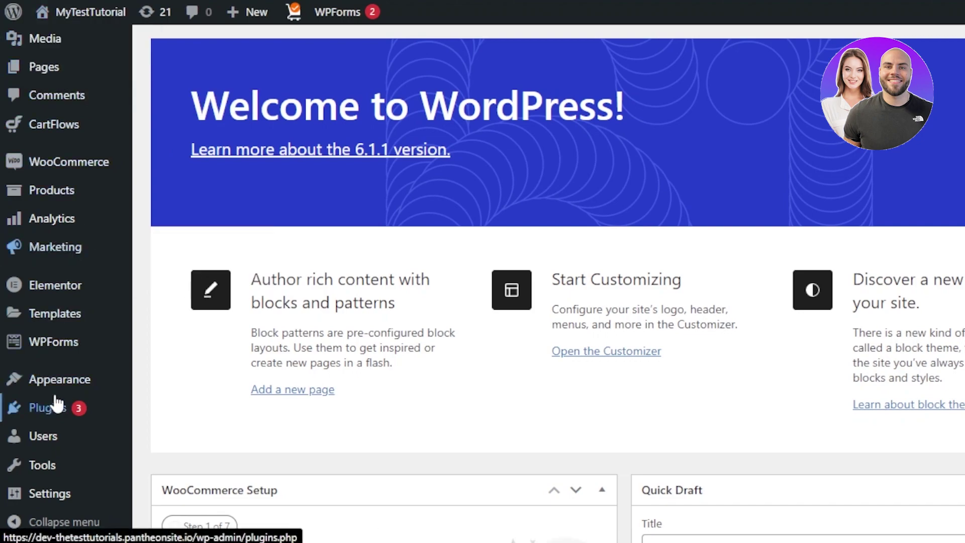
In the WordPress dashboard, go to the page for adding new plugins and search for "tag manager"
{"action": "mouse_move", "coordinate": [78, 408]}
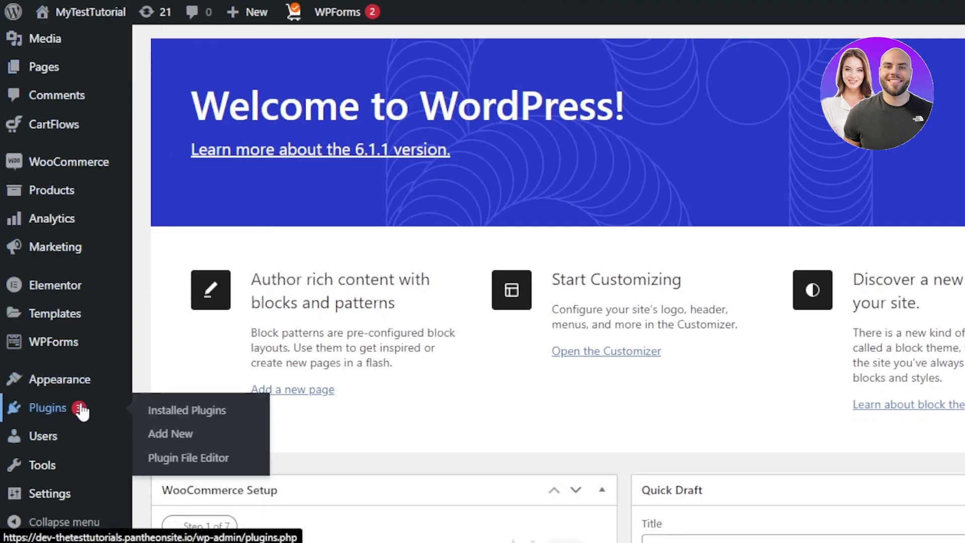
{"action": "left_click", "coordinate": [169, 434]}
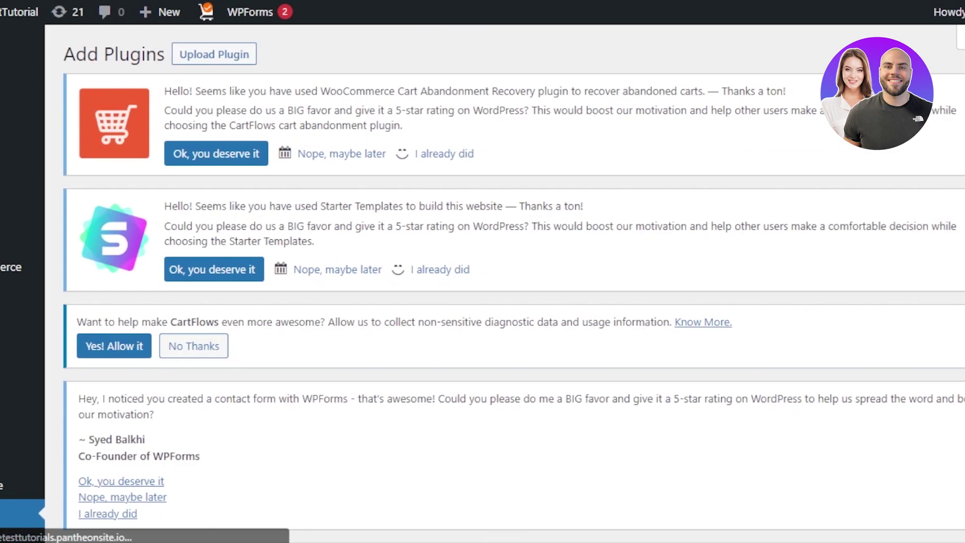
{"action": "scroll", "coordinate": [483, 282], "scroll_direction": "down", "scroll_amount": 8}
{"action": "scroll", "coordinate": [777, 210], "scroll_direction": "down", "scroll_amount": 1}
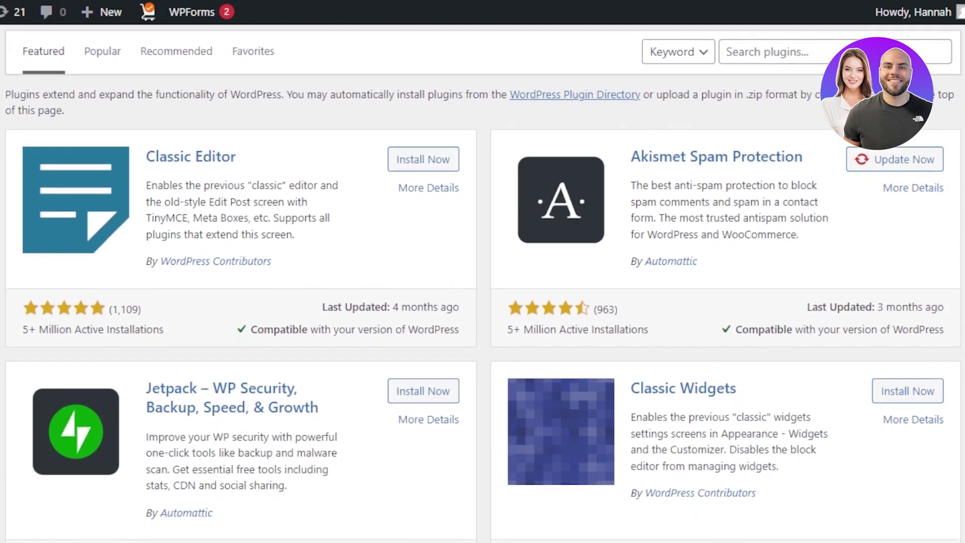
{"action": "scroll", "coordinate": [777, 210], "scroll_direction": "up", "scroll_amount": 1}
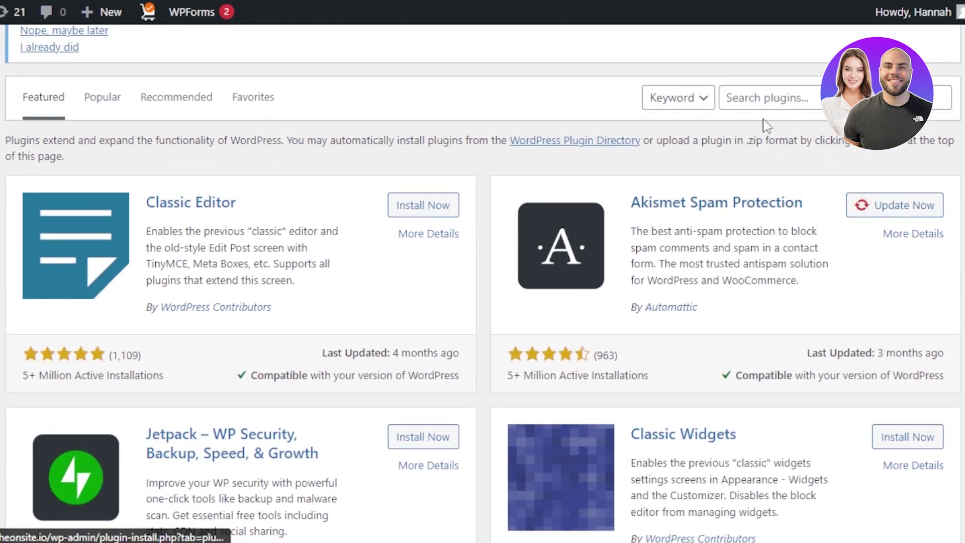
{"action": "left_click", "coordinate": [763, 98]}
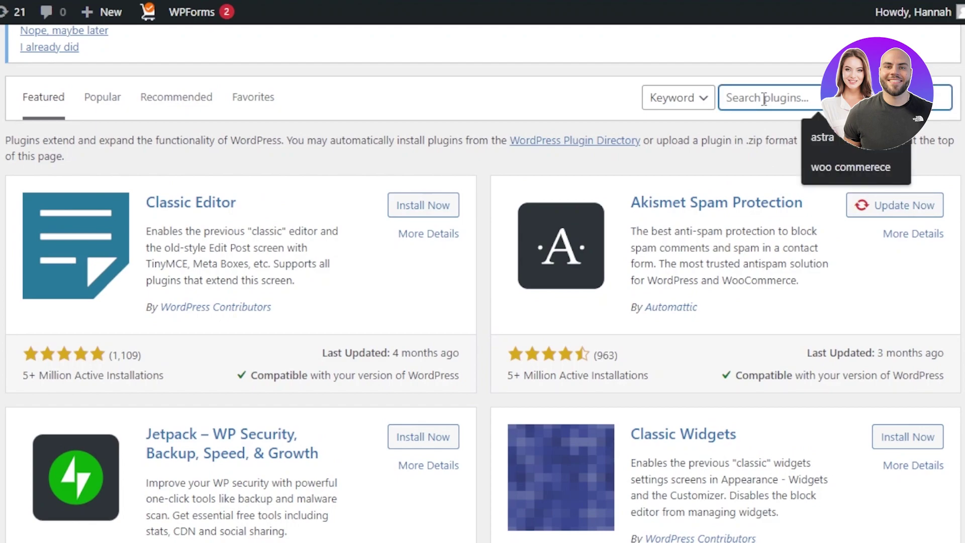
{"action": "type", "text": "tag "}
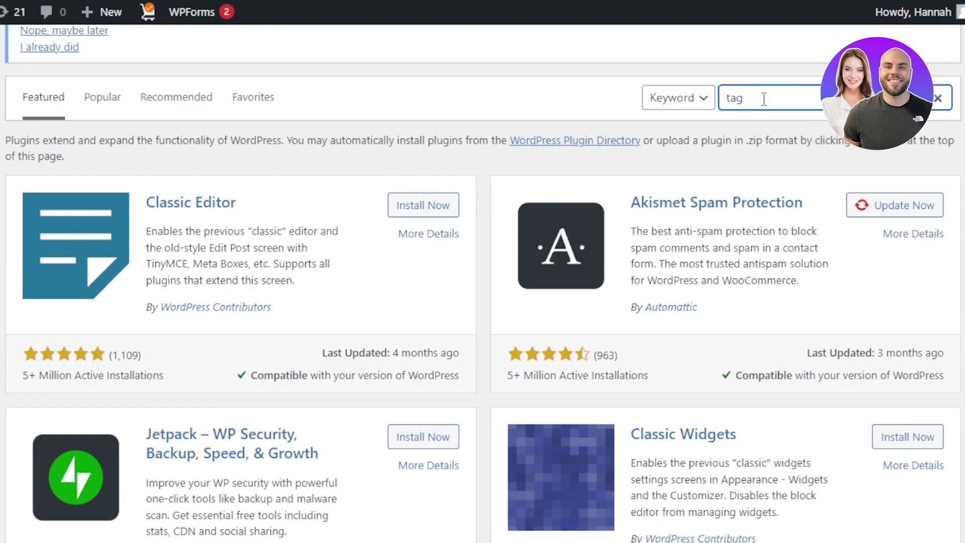
{"action": "type", "text": "manager"}
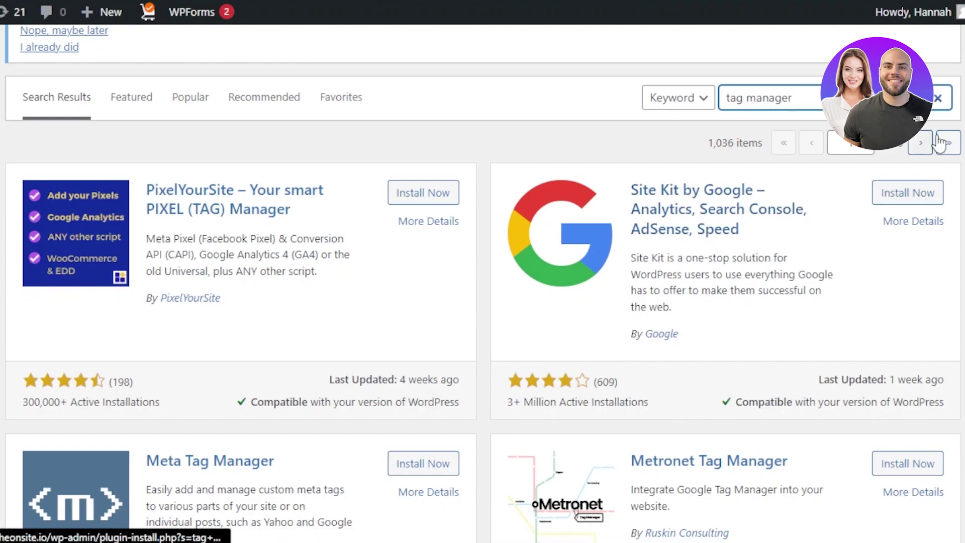
Review the plugin search results and read the details of Site Kit by Google
{"action": "scroll", "coordinate": [939, 142], "scroll_direction": "down", "scroll_amount": 8}
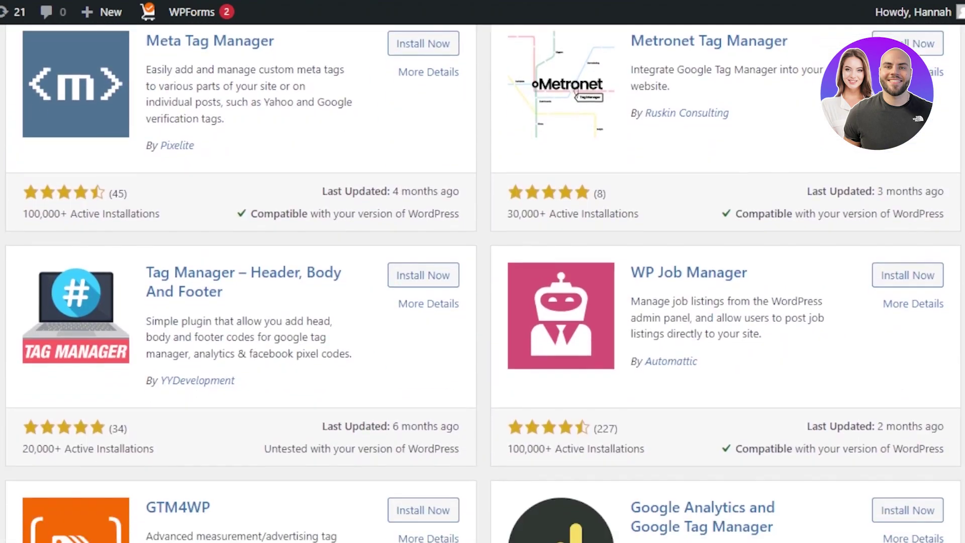
{"action": "scroll", "coordinate": [482, 281], "scroll_direction": "down", "scroll_amount": 5}
{"action": "scroll", "coordinate": [482, 281], "scroll_direction": "down", "scroll_amount": 3}
{"action": "scroll", "coordinate": [482, 282], "scroll_direction": "up", "scroll_amount": 18}
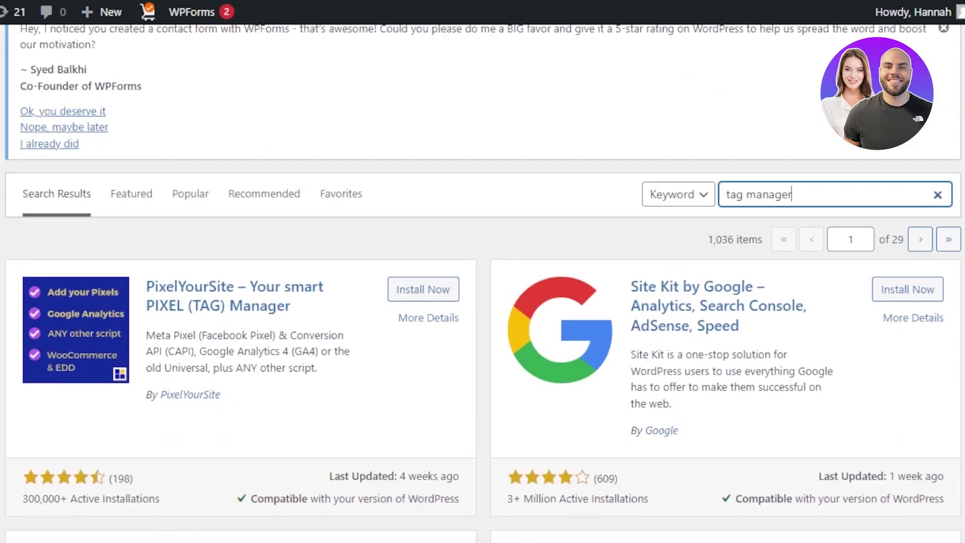
{"action": "scroll", "coordinate": [482, 281], "scroll_direction": "down", "scroll_amount": 3}
{"action": "scroll", "coordinate": [708, 148], "scroll_direction": "down", "scroll_amount": 2}
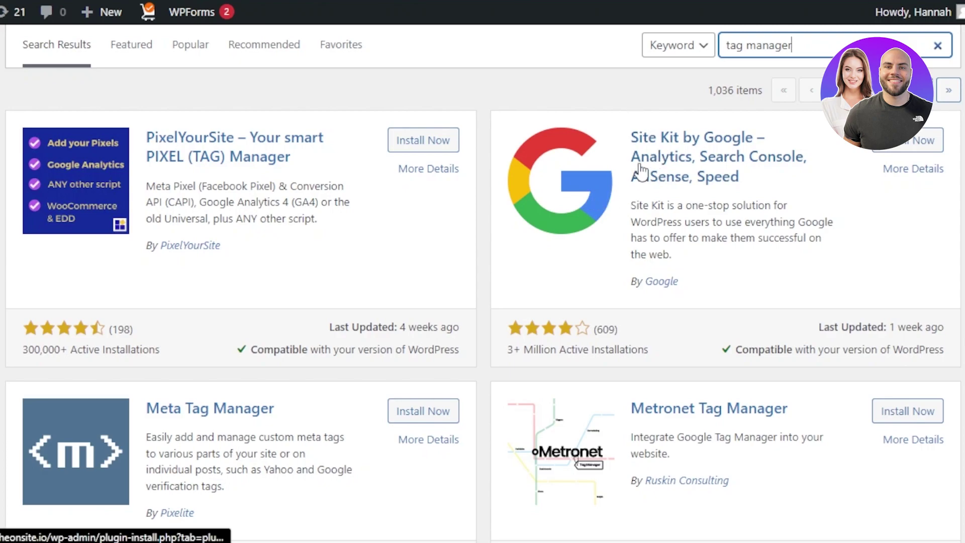
{"action": "left_click", "coordinate": [662, 158]}
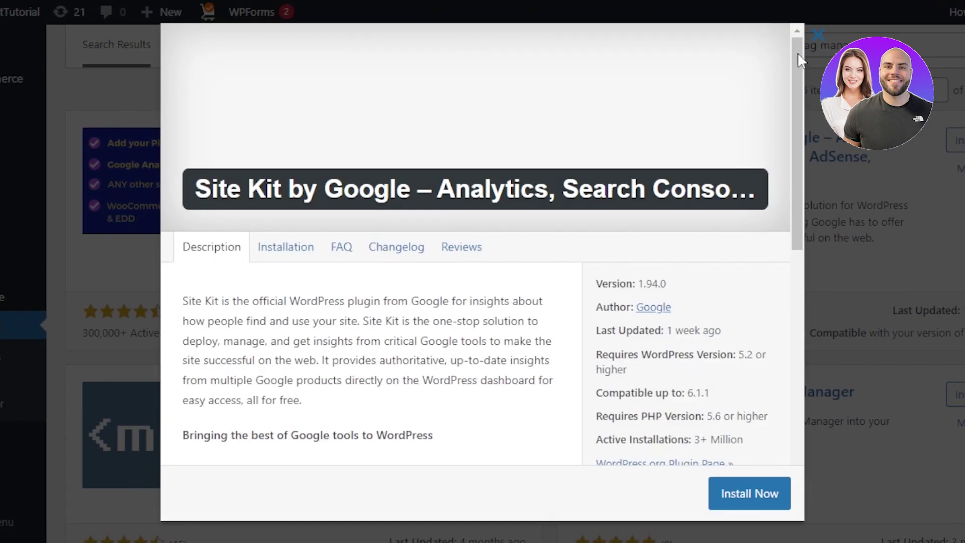
{"action": "left_click", "coordinate": [818, 37]}
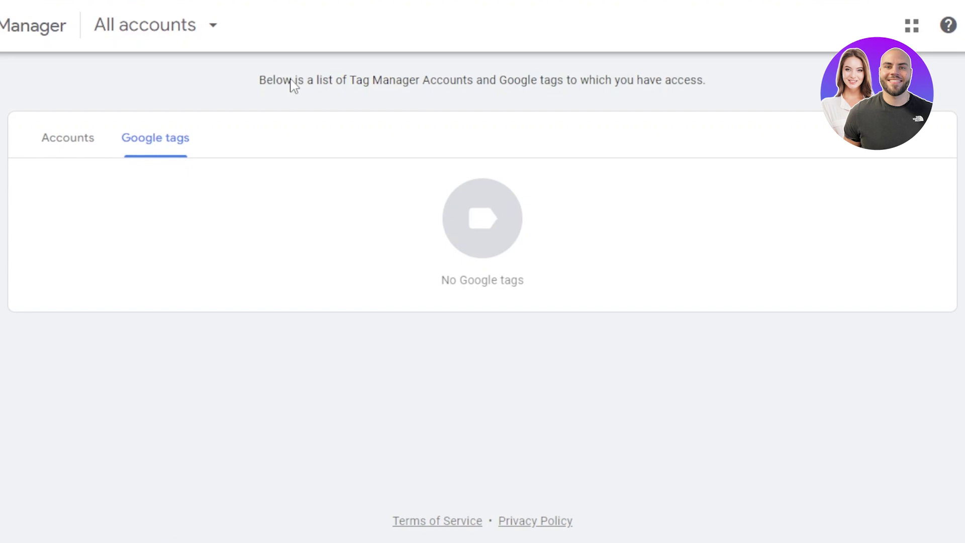
Return Tag Manager to its accounts list, and install and activate the Site Kit by Google plugin in WordPress
{"action": "left_click", "coordinate": [66, 146]}
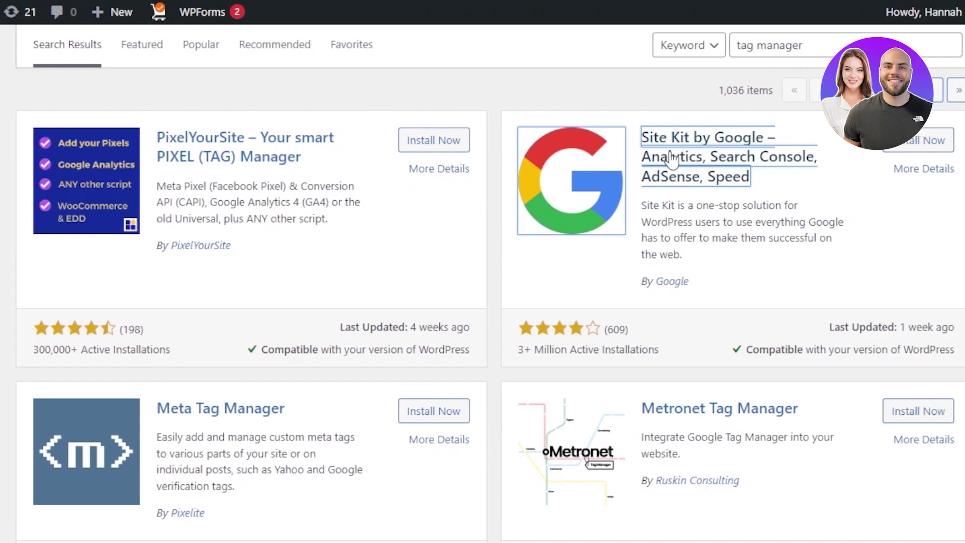
{"action": "left_click", "coordinate": [912, 145]}
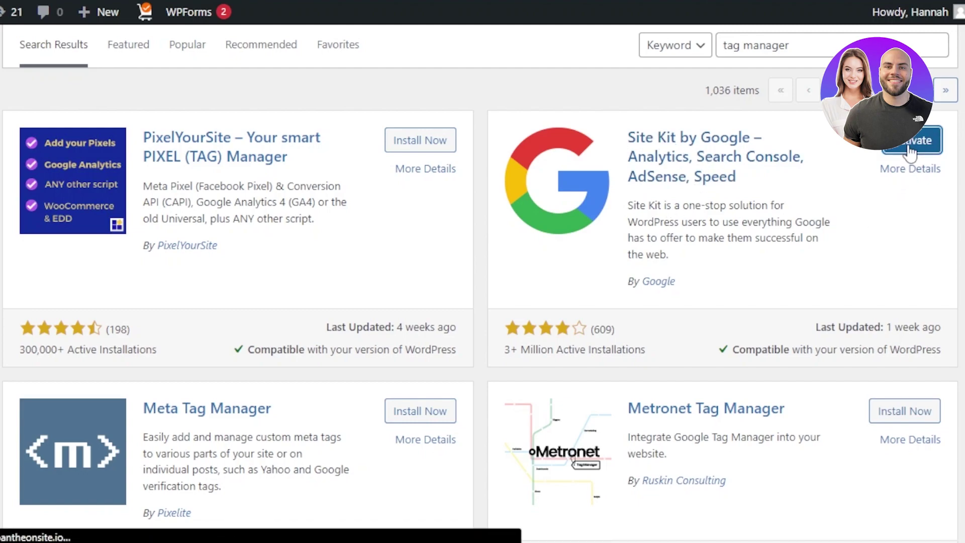
{"action": "left_click", "coordinate": [910, 144]}
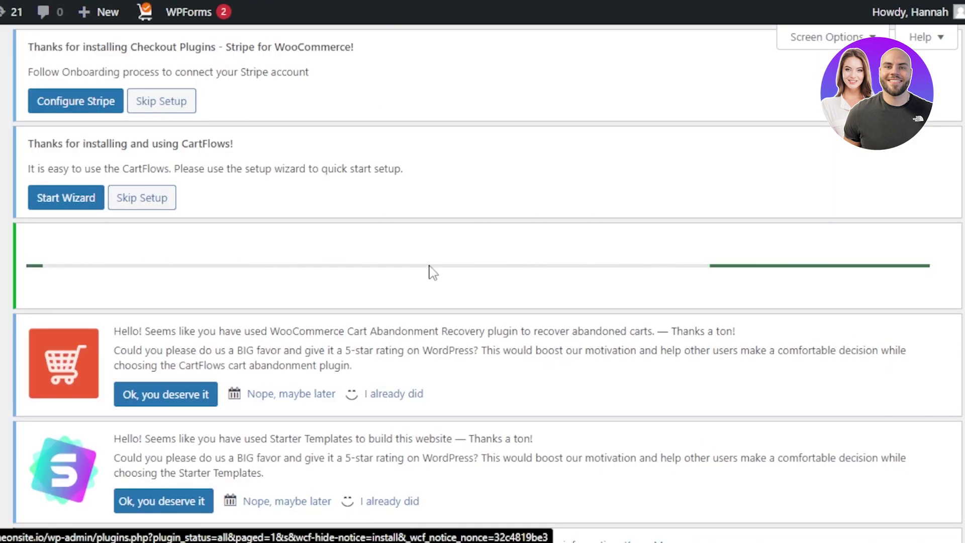
Start the Site Kit setup and sign in with Google, leaving Google Analytics and usage data sharing unselected
{"action": "scroll", "coordinate": [826, 128], "scroll_direction": "down", "scroll_amount": 3}
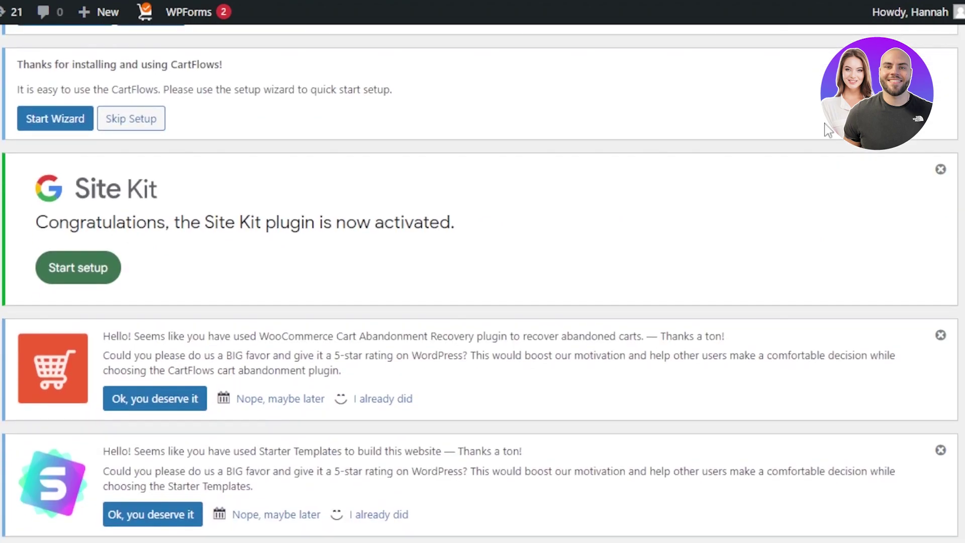
{"action": "left_click", "coordinate": [78, 272]}
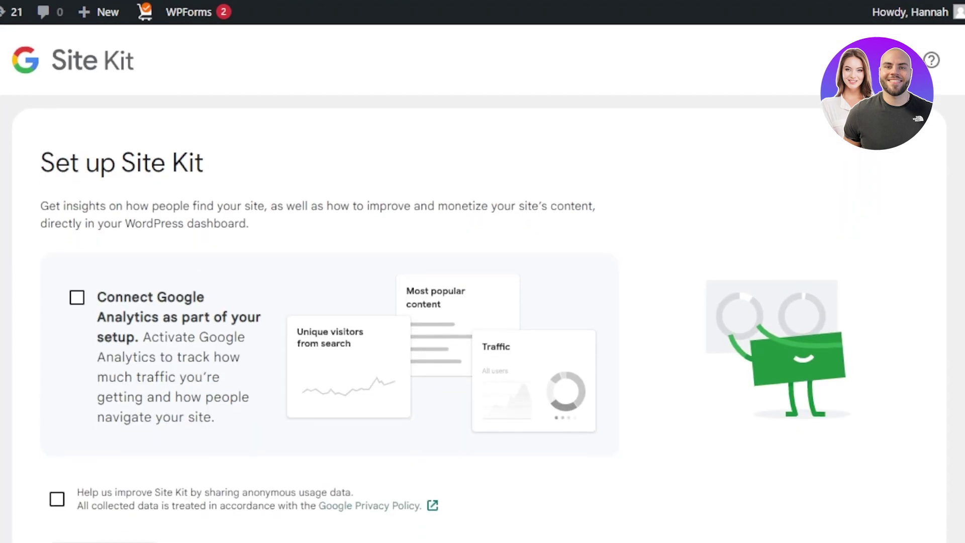
{"action": "scroll", "coordinate": [477, 301], "scroll_direction": "down", "scroll_amount": 3}
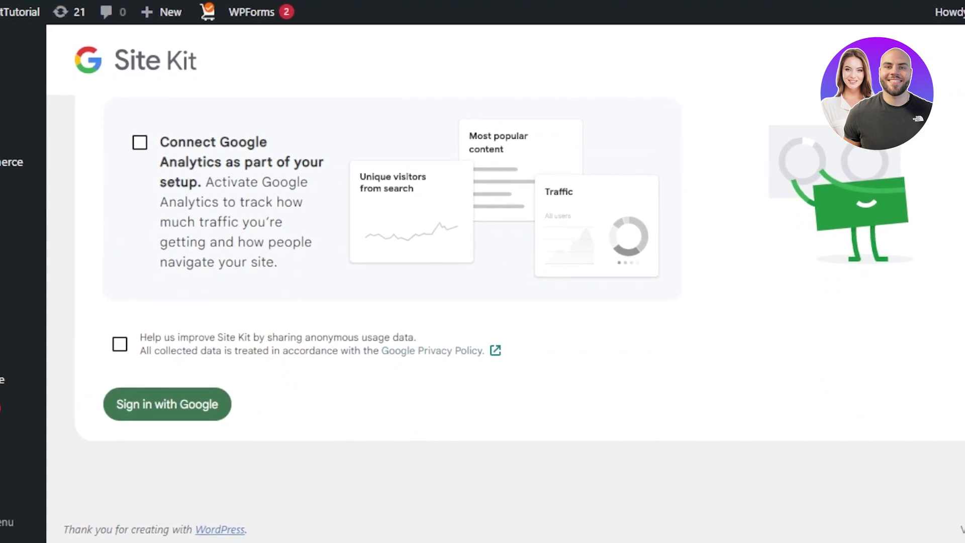
{"action": "left_click", "coordinate": [163, 409]}
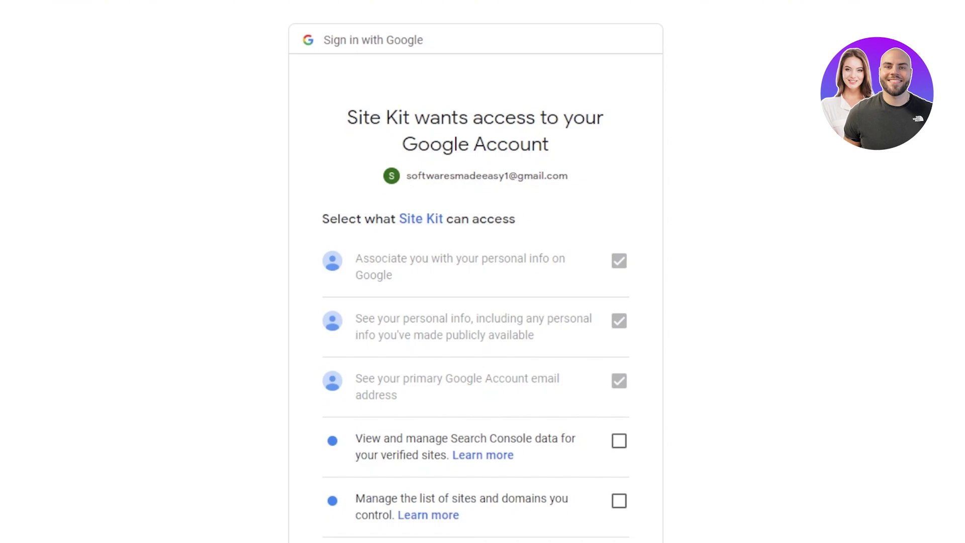
Try to grant Site Kit access to view and manage Search Console data and to manage the list of sites and domains
{"action": "scroll", "coordinate": [476, 272], "scroll_direction": "down", "scroll_amount": 3}
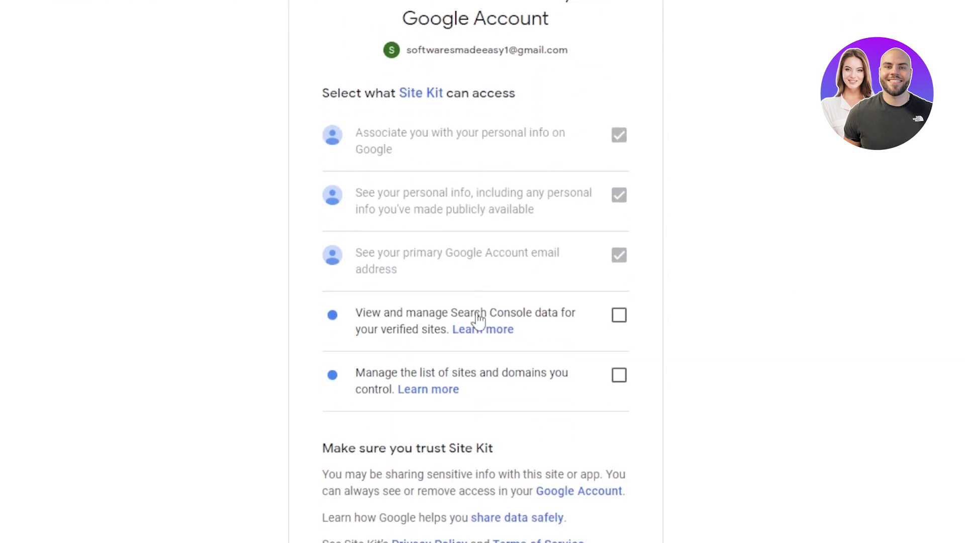
{"action": "left_click", "coordinate": [613, 319]}
{"action": "left_click", "coordinate": [621, 381]}
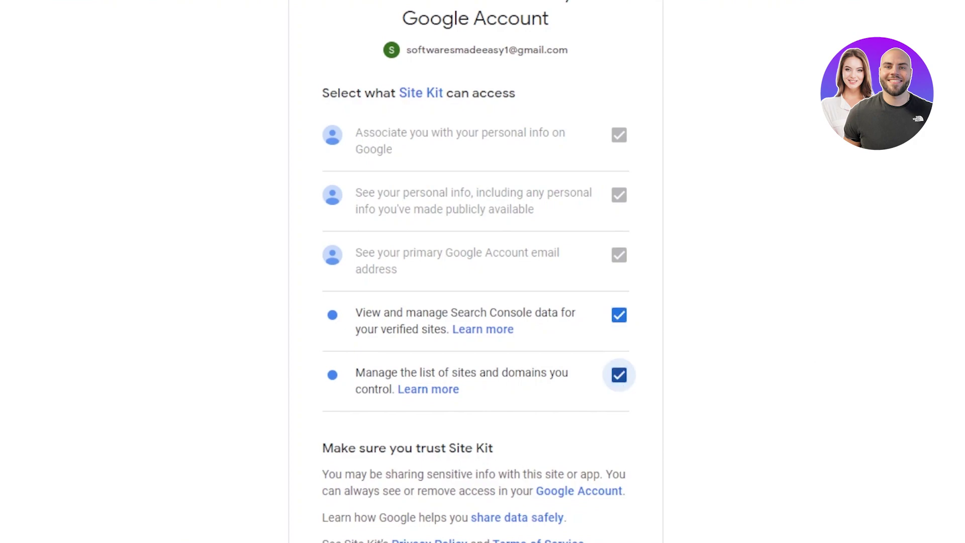
{"action": "scroll", "coordinate": [953, 357], "scroll_direction": "down", "scroll_amount": 2}
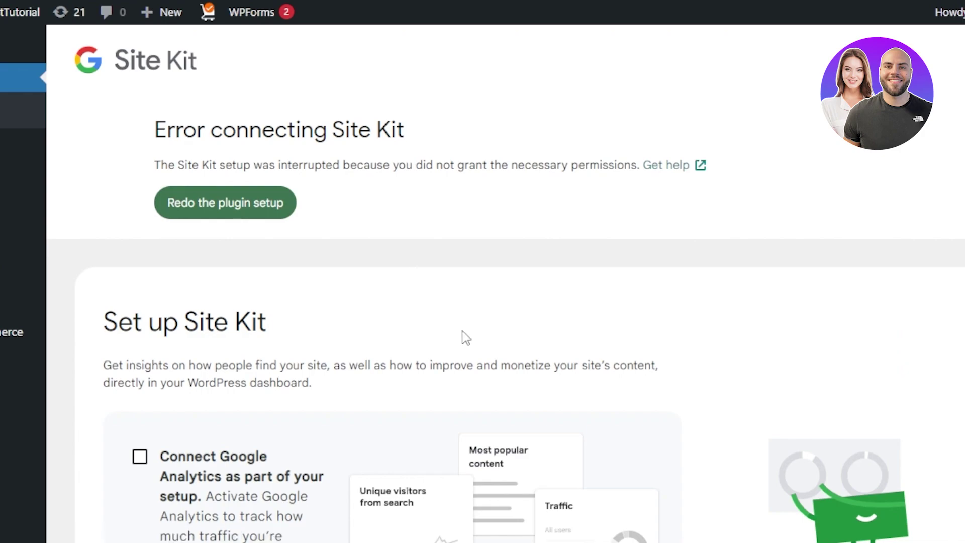
{"action": "scroll", "coordinate": [462, 333], "scroll_direction": "down", "scroll_amount": 5}
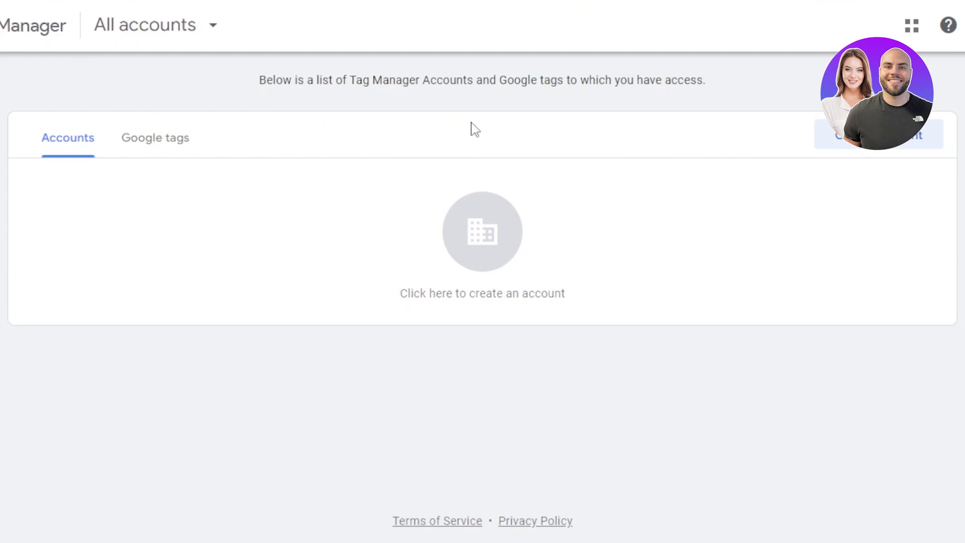
Switch to Tag Manager and start a new account with the account name thetesttutorials
{"action": "left_click", "coordinate": [878, 143]}
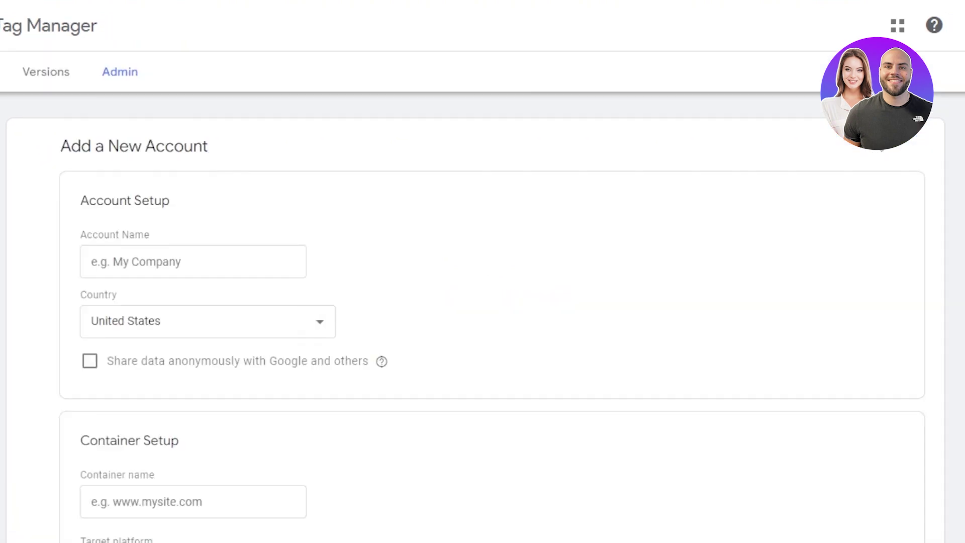
{"action": "scroll", "coordinate": [482, 271], "scroll_direction": "down", "scroll_amount": 8}
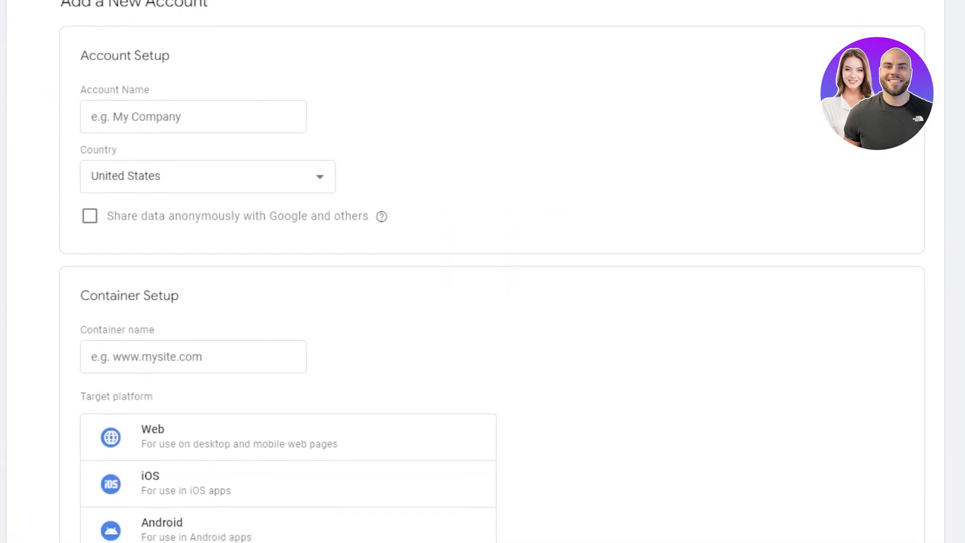
{"action": "scroll", "coordinate": [483, 272], "scroll_direction": "up", "scroll_amount": 4}
{"action": "scroll", "coordinate": [482, 272], "scroll_direction": "up", "scroll_amount": 1}
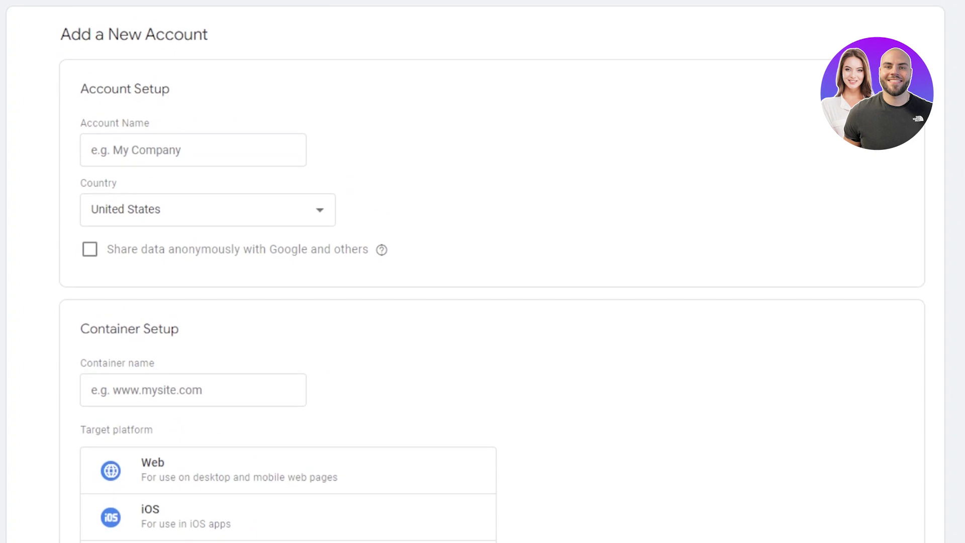
{"action": "left_click", "coordinate": [200, 151]}
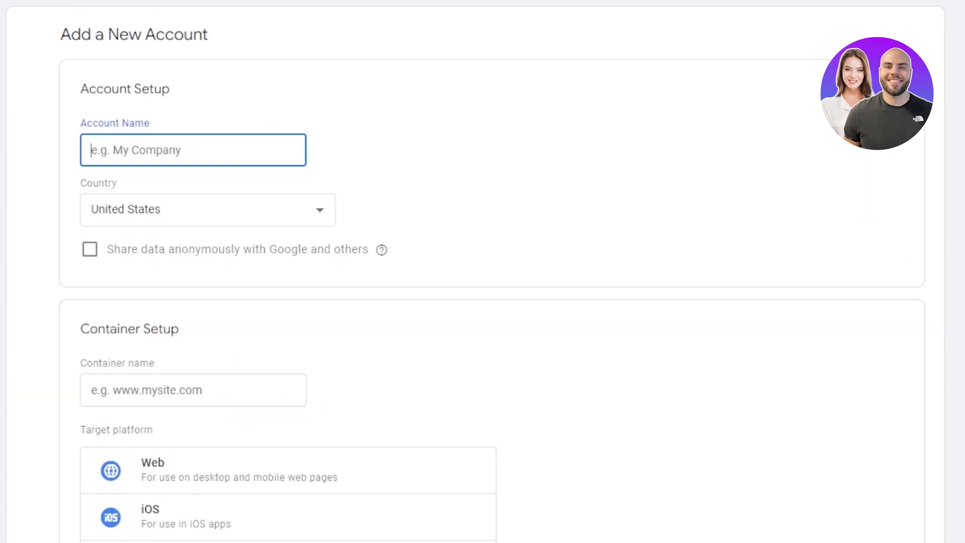
{"action": "type", "text": "thetesttutorials"}
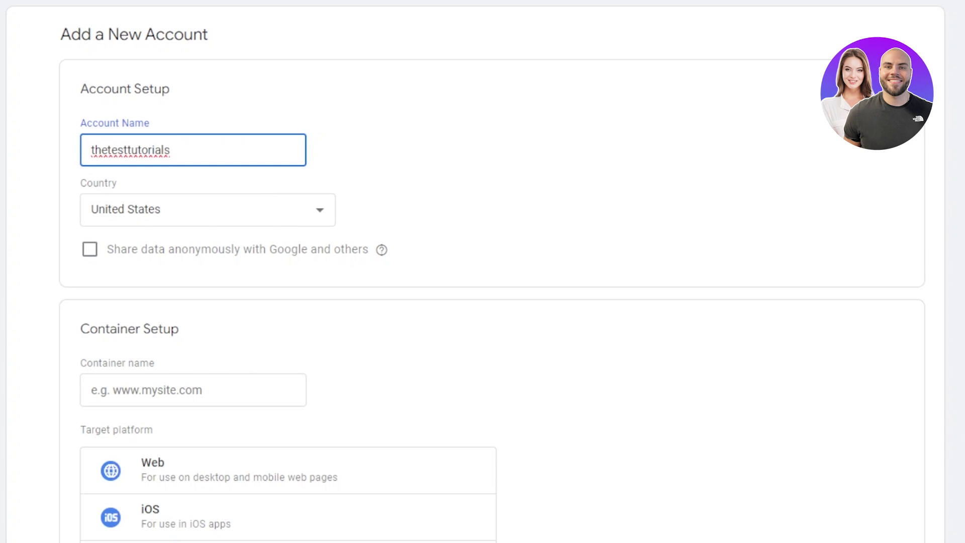
Enter thetesttutorials.pantheonsite.io as the container name and view the explanation of anonymous data sharing
{"action": "scroll", "coordinate": [482, 271], "scroll_direction": "down", "scroll_amount": 2}
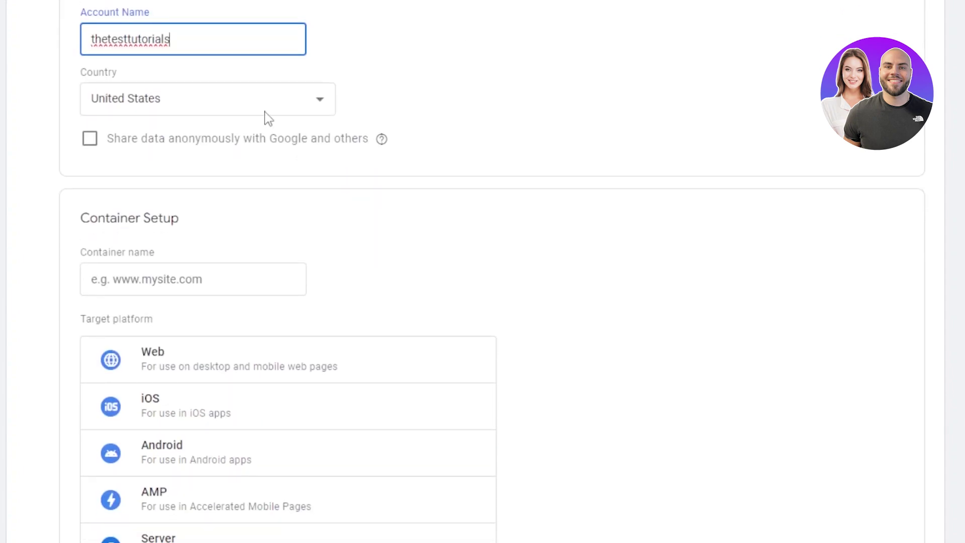
{"action": "left_click", "coordinate": [381, 138]}
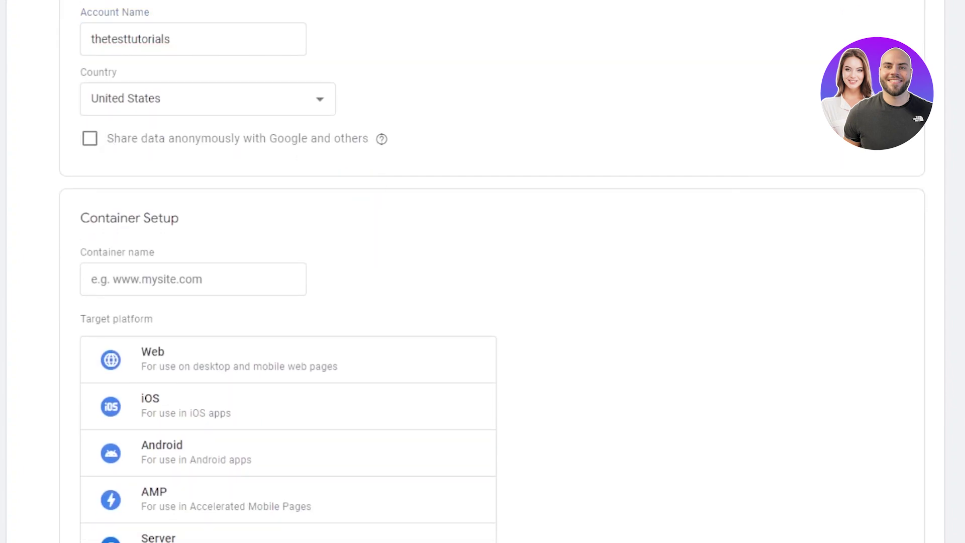
{"action": "scroll", "coordinate": [422, 48], "scroll_direction": "down", "scroll_amount": 3}
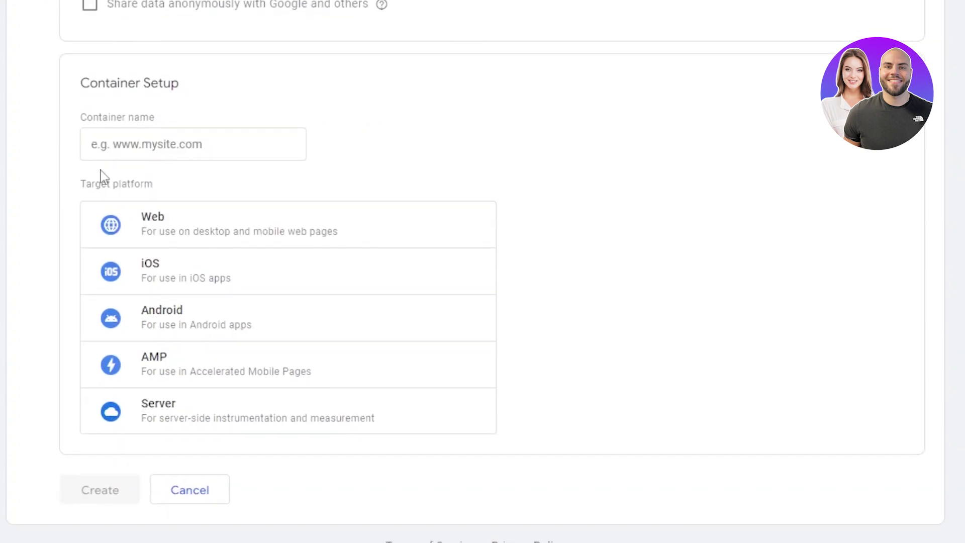
{"action": "left_click", "coordinate": [138, 140]}
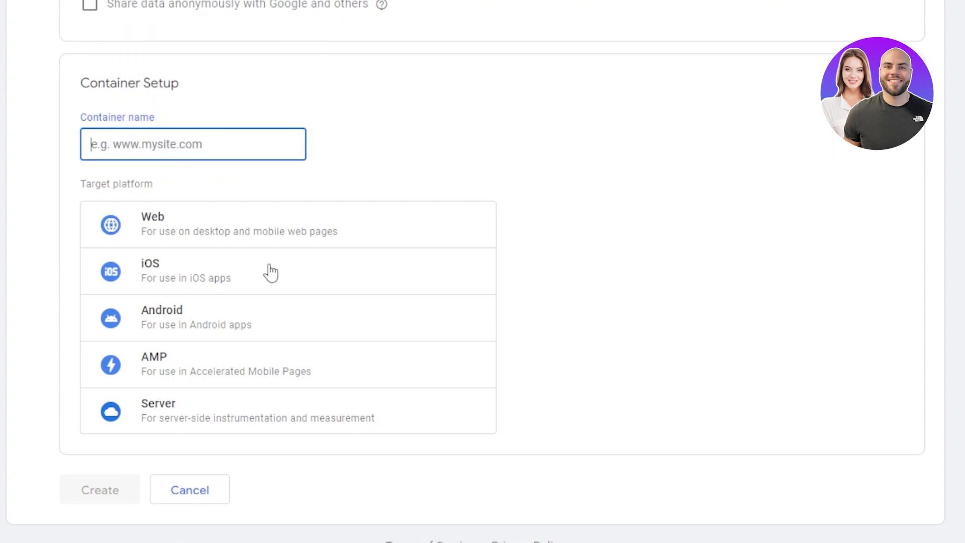
{"action": "left_click", "coordinate": [381, 4]}
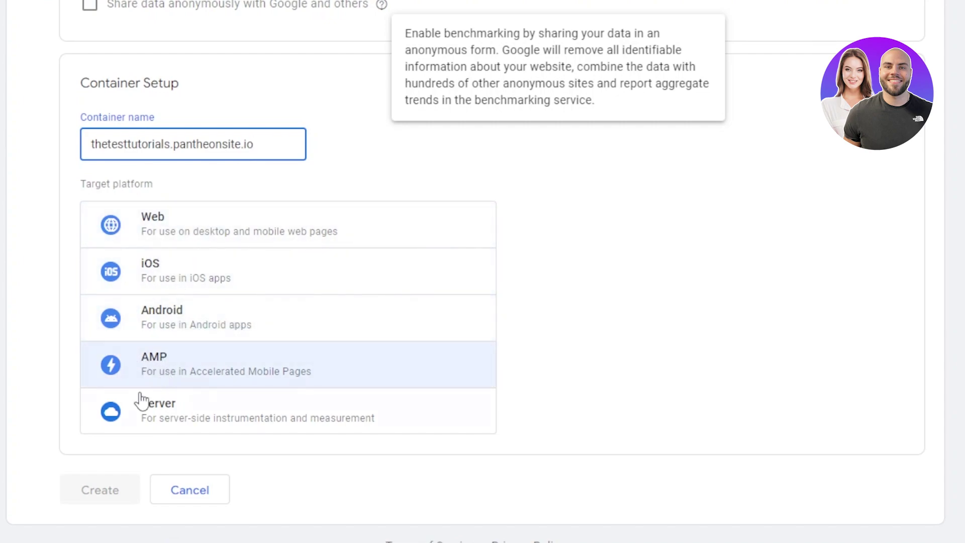
Set the container's target platform to Web, create it, and accept the Terms of Service together with the GDPR Data Processing Terms
{"action": "left_click", "coordinate": [204, 241]}
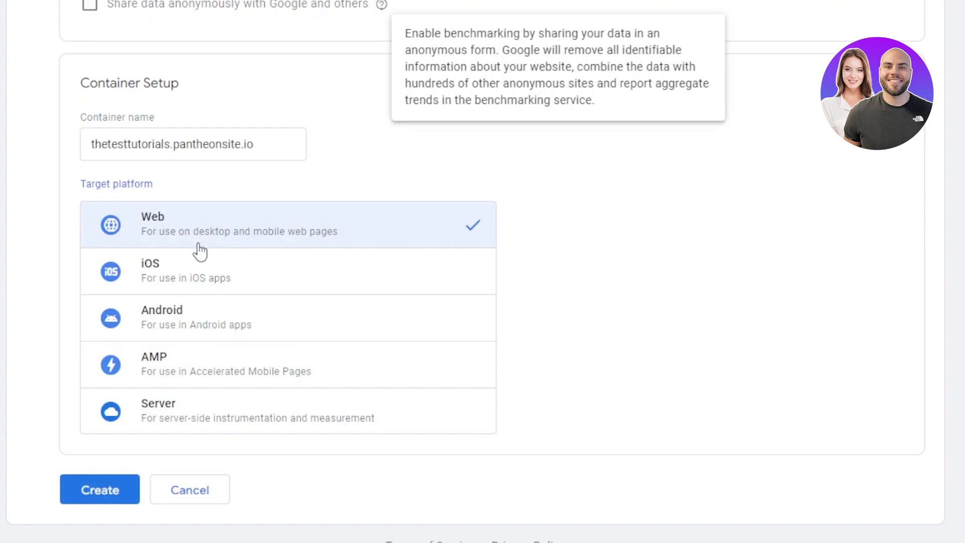
{"action": "left_click", "coordinate": [98, 488]}
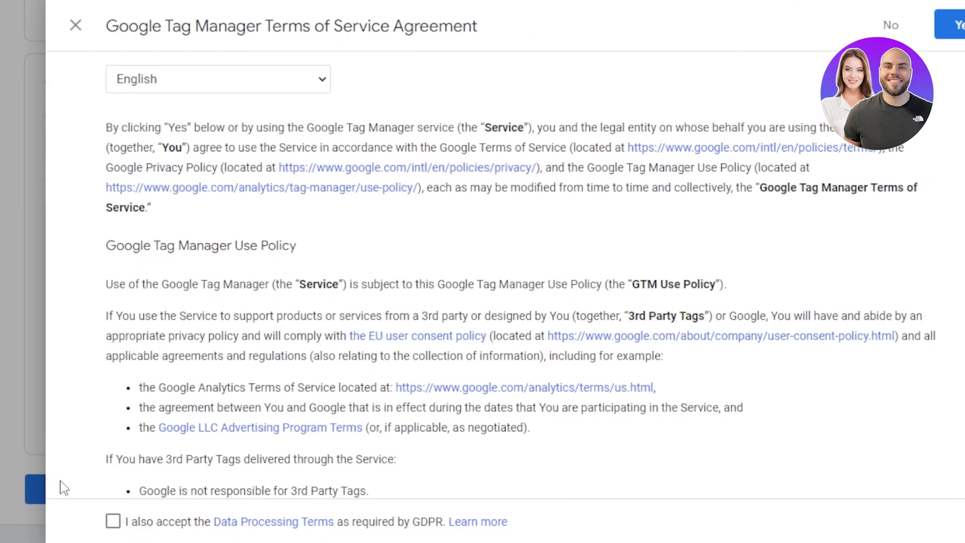
{"action": "scroll", "coordinate": [482, 274], "scroll_direction": "down", "scroll_amount": 10}
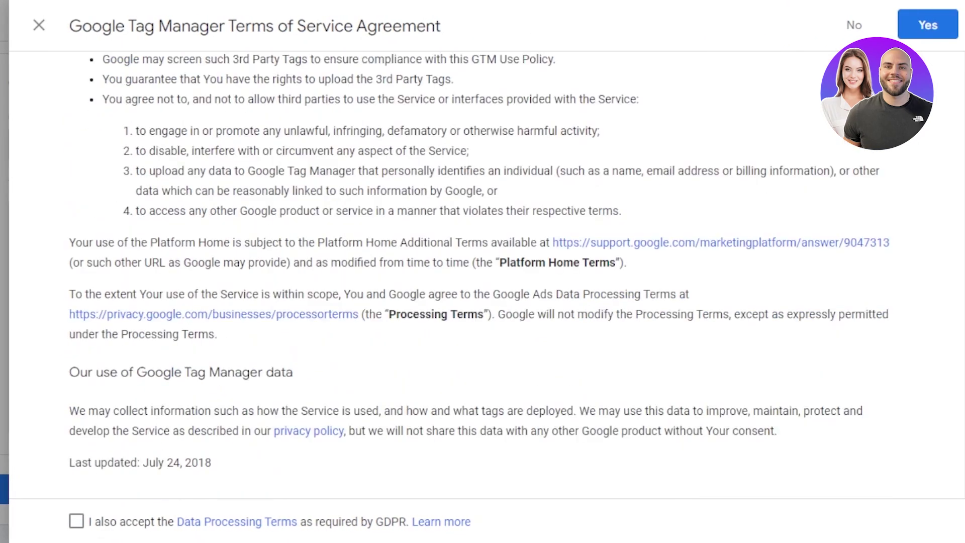
{"action": "left_click", "coordinate": [76, 521]}
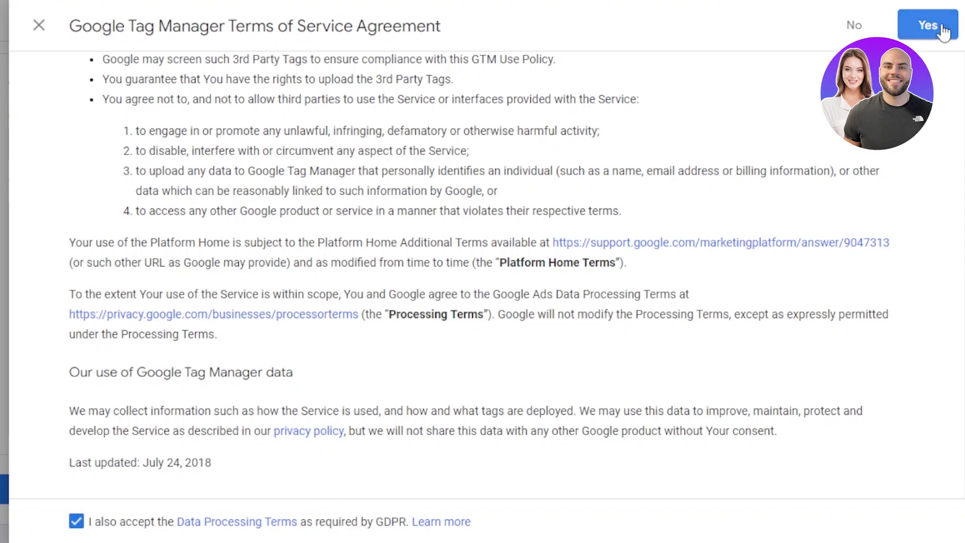
{"action": "left_click", "coordinate": [943, 28]}
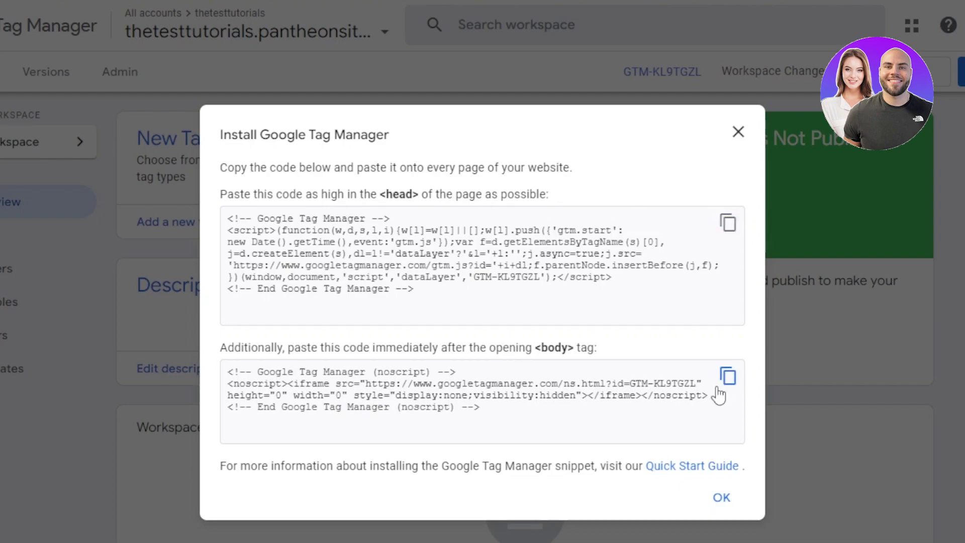
Copy the Google Tag Manager snippet meant for the page's <head> and close the installation instructions
{"action": "left_click", "coordinate": [728, 223]}
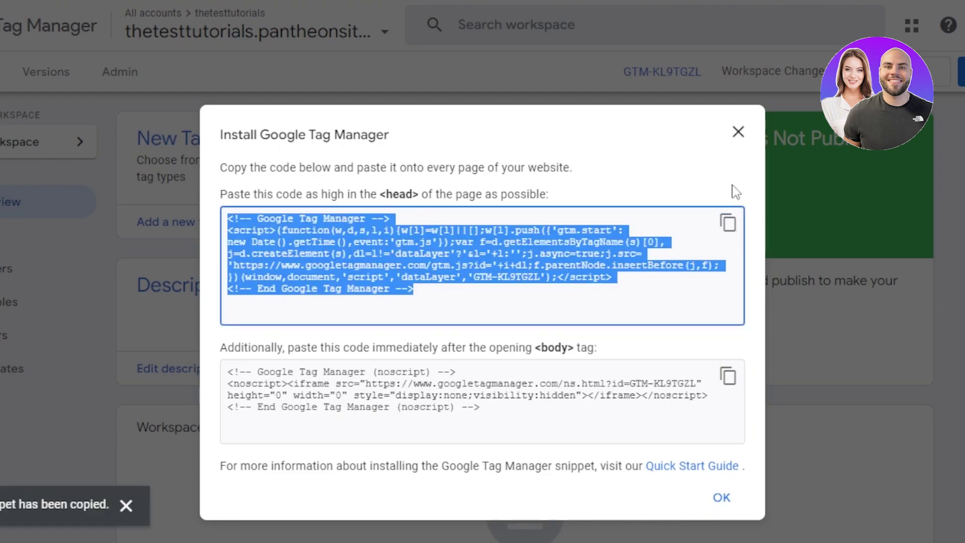
{"action": "left_click", "coordinate": [738, 132]}
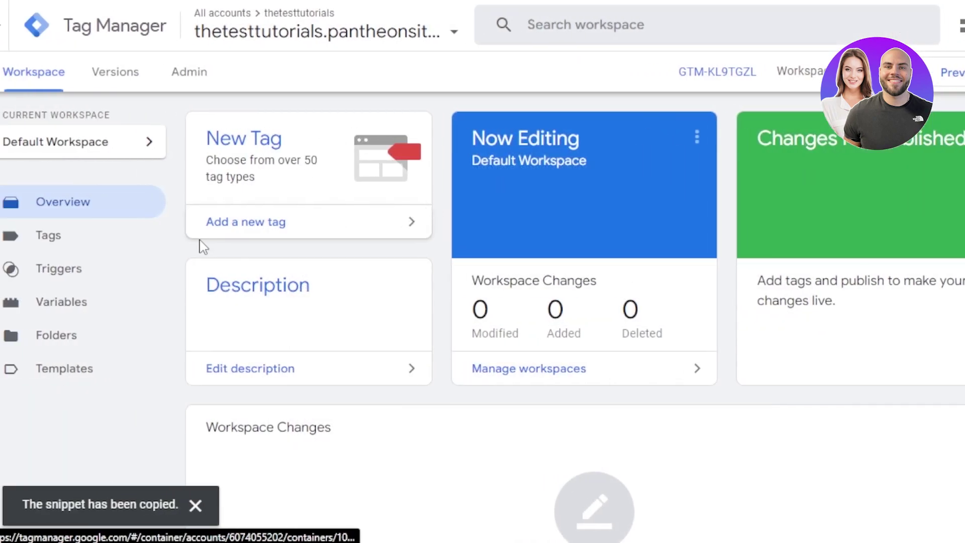
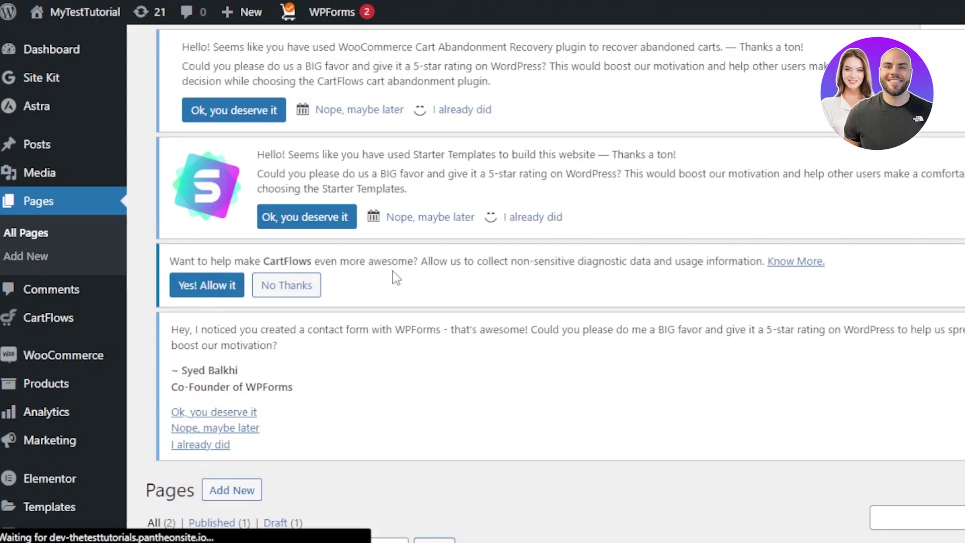
Switch to the WordPress page list and start a new page titled TAG MANAGER
{"action": "scroll", "coordinate": [719, 265], "scroll_direction": "down", "scroll_amount": 4}
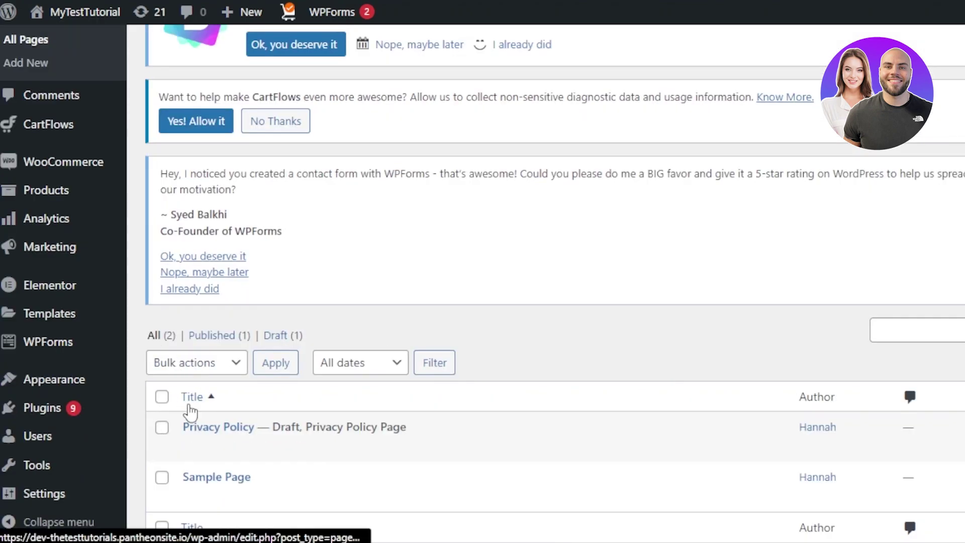
{"action": "scroll", "coordinate": [185, 409], "scroll_direction": "down", "scroll_amount": 2}
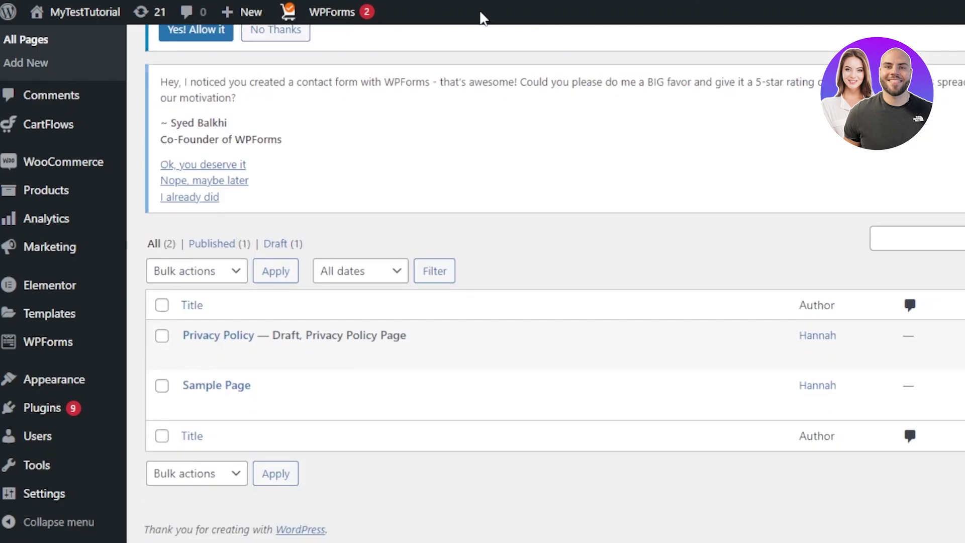
{"action": "scroll", "coordinate": [479, 18], "scroll_direction": "up", "scroll_amount": 8}
{"action": "left_click", "coordinate": [217, 54]}
{"action": "left_click", "coordinate": [128, 166]}
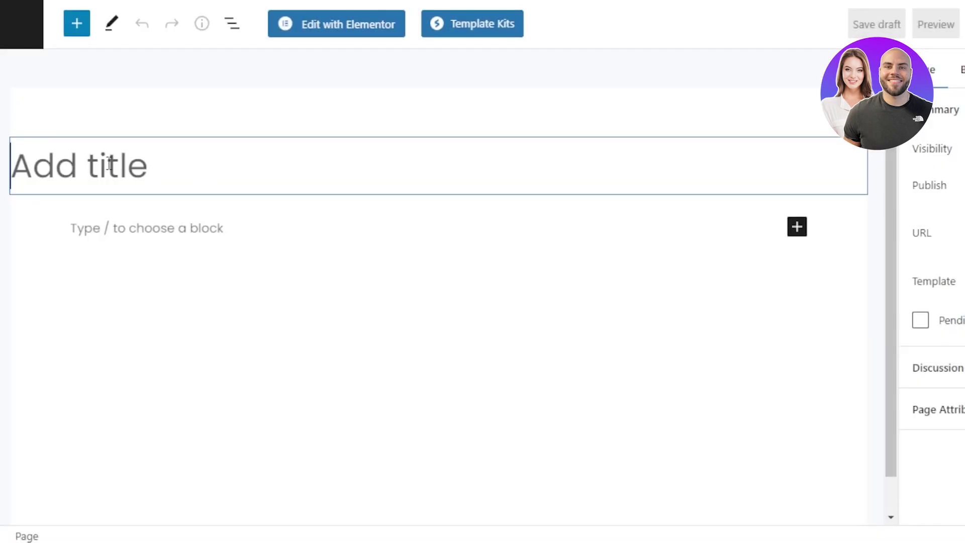
{"action": "type", "text": "T"}
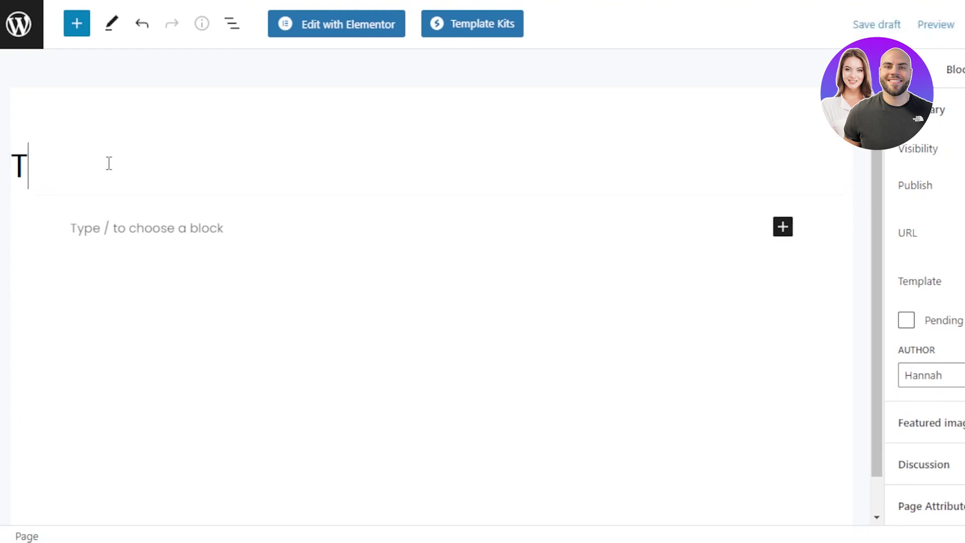
{"action": "type", "text": "AG MANAGER"}
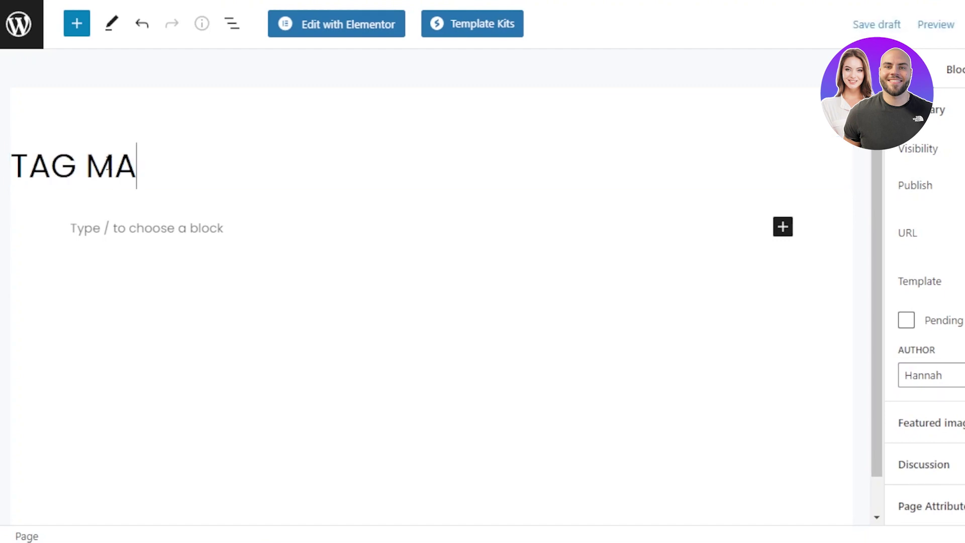
Insert a Code block below the page title and paste the copied Google Tag Manager snippet into it
{"action": "left_click", "coordinate": [185, 232]}
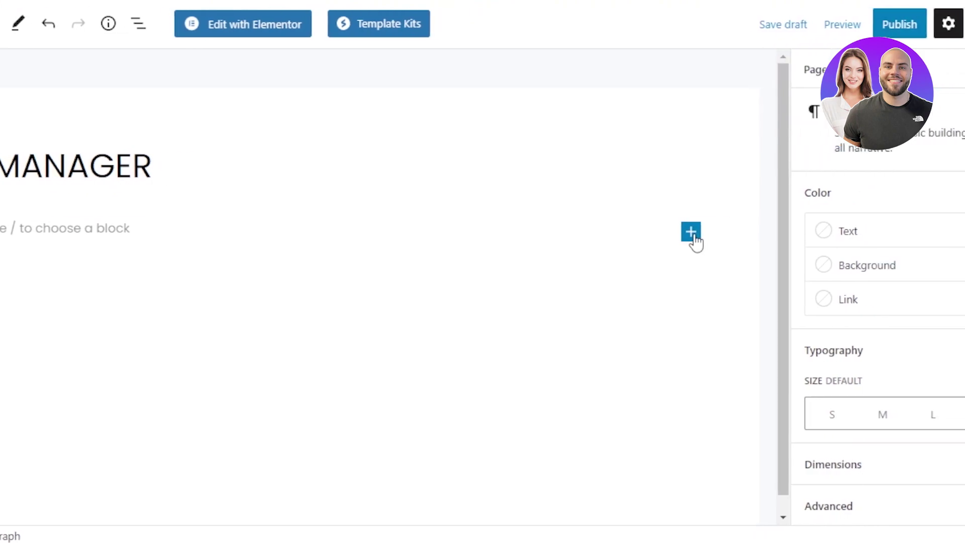
{"action": "left_click", "coordinate": [696, 235]}
{"action": "left_click", "coordinate": [769, 504]}
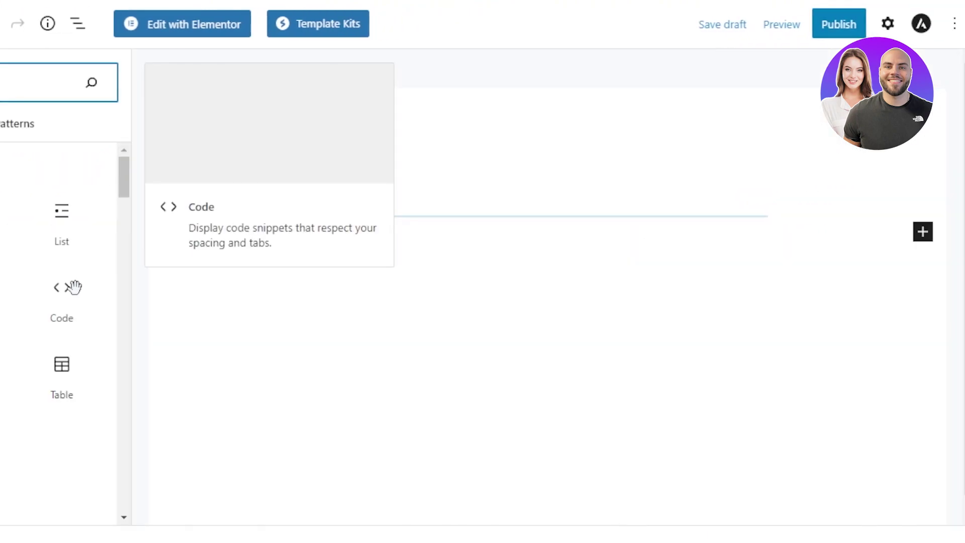
{"action": "left_click", "coordinate": [79, 287]}
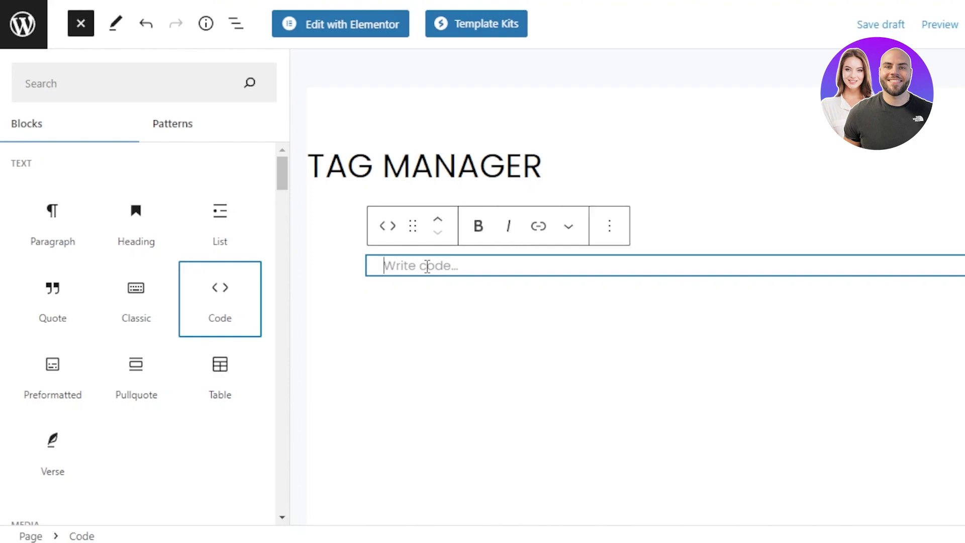
{"action": "left_click", "coordinate": [426, 266]}
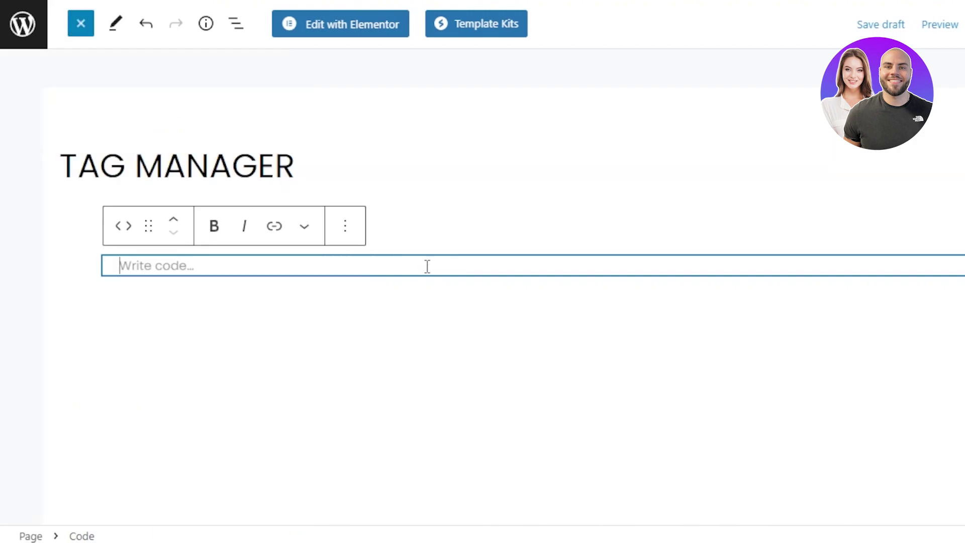
{"action": "right_click", "coordinate": [425, 266]}
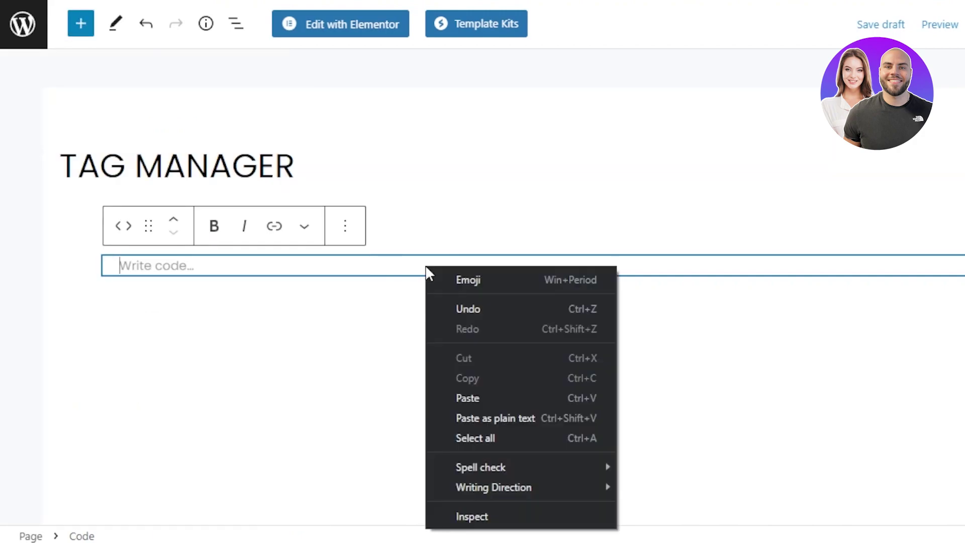
{"action": "left_click", "coordinate": [471, 398]}
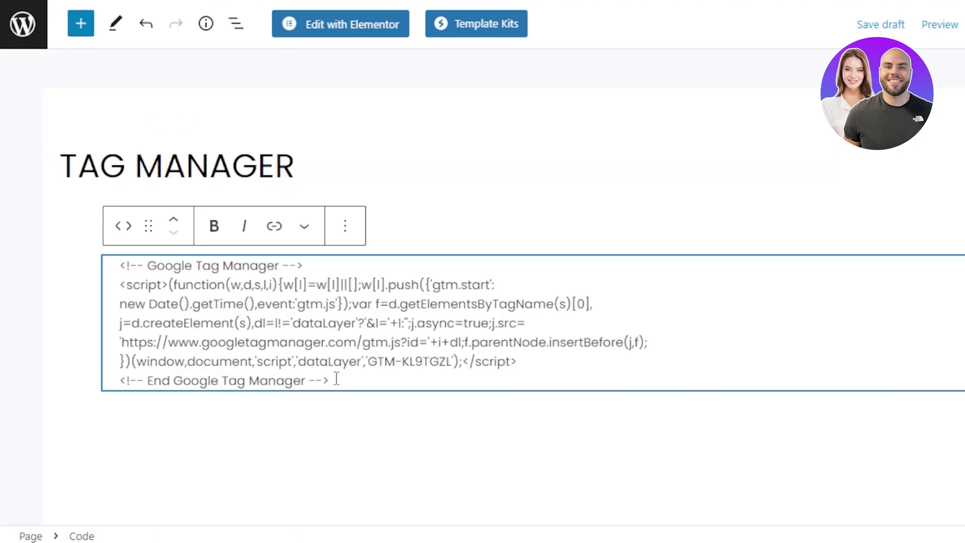
{"action": "key", "text": "Return"}
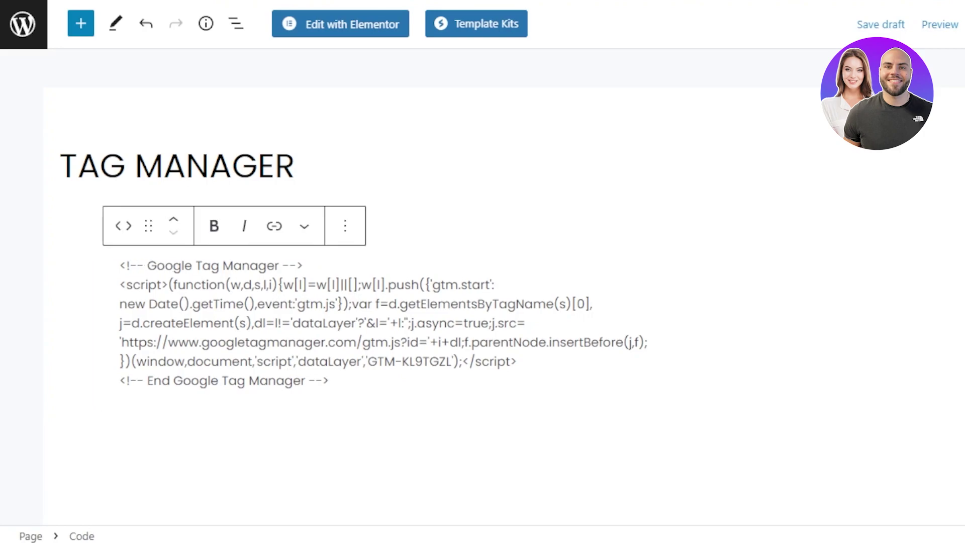
{"action": "scroll", "coordinate": [382, 302], "scroll_direction": "down", "scroll_amount": 3}
{"action": "scroll", "coordinate": [382, 301], "scroll_direction": "up", "scroll_amount": 3}
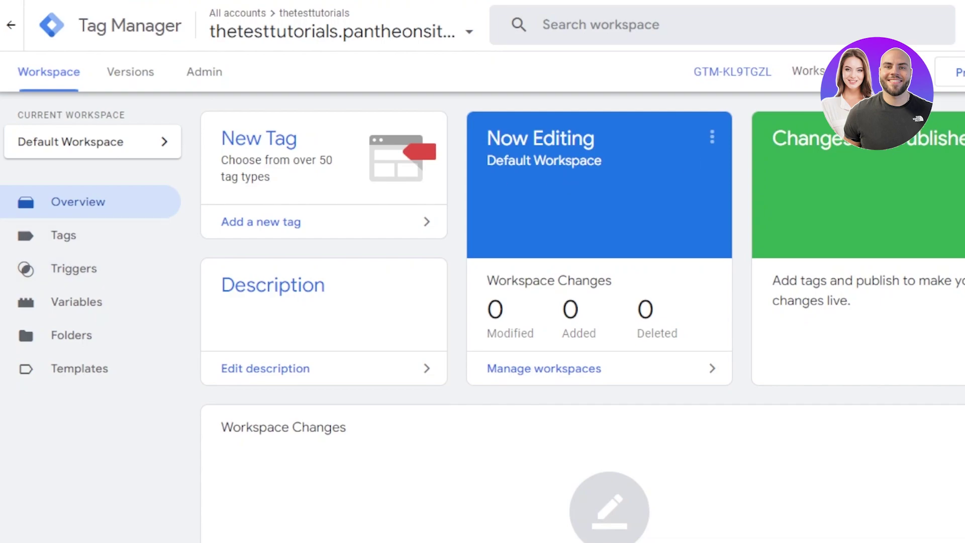
Switch to Tag Manager, look over the container overview and view the list of workspaces
{"action": "scroll", "coordinate": [579, 180], "scroll_direction": "down", "scroll_amount": 4}
{"action": "left_click", "coordinate": [182, 149]}
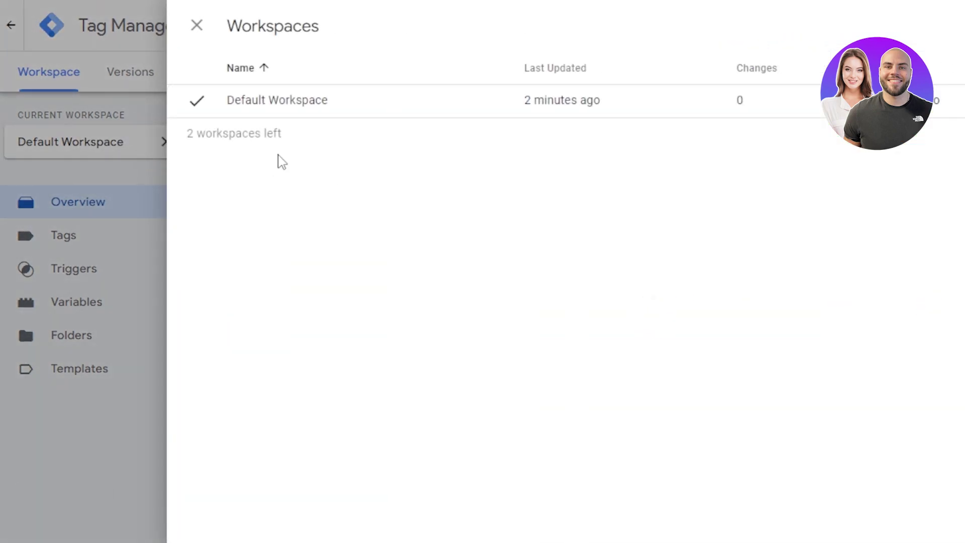
{"action": "left_click", "coordinate": [197, 26]}
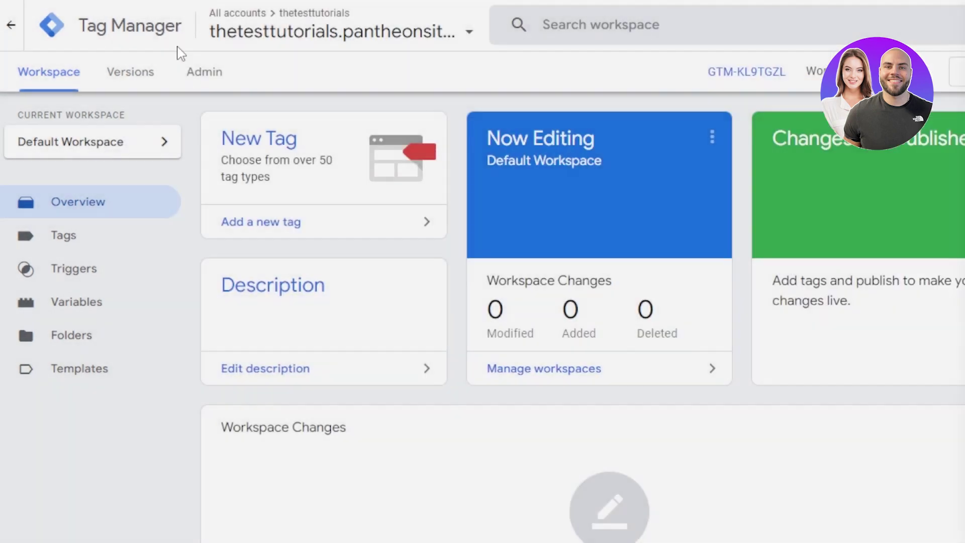
Examine the tag list and the configuration and triggering sections of a new tag, and close it without saving
{"action": "left_click", "coordinate": [78, 240]}
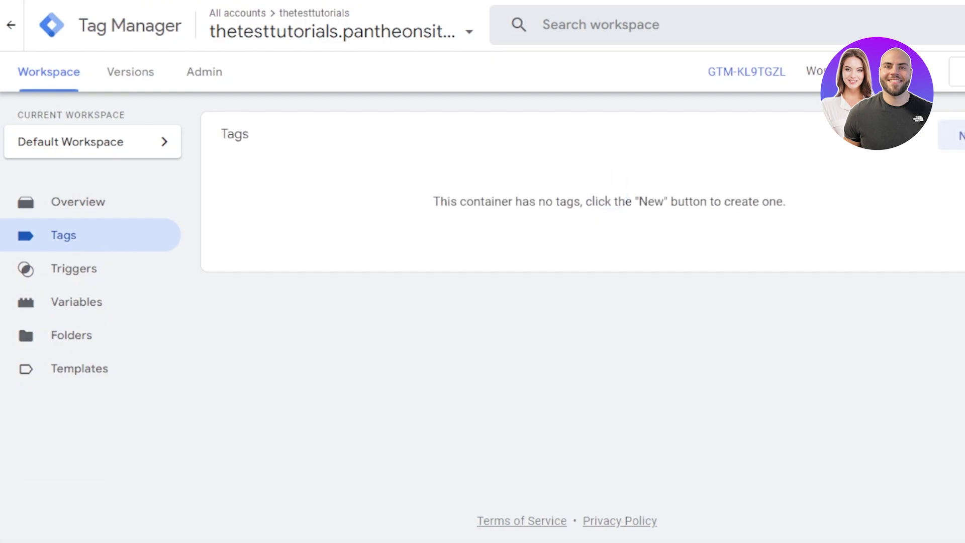
{"action": "left_click", "coordinate": [957, 136]}
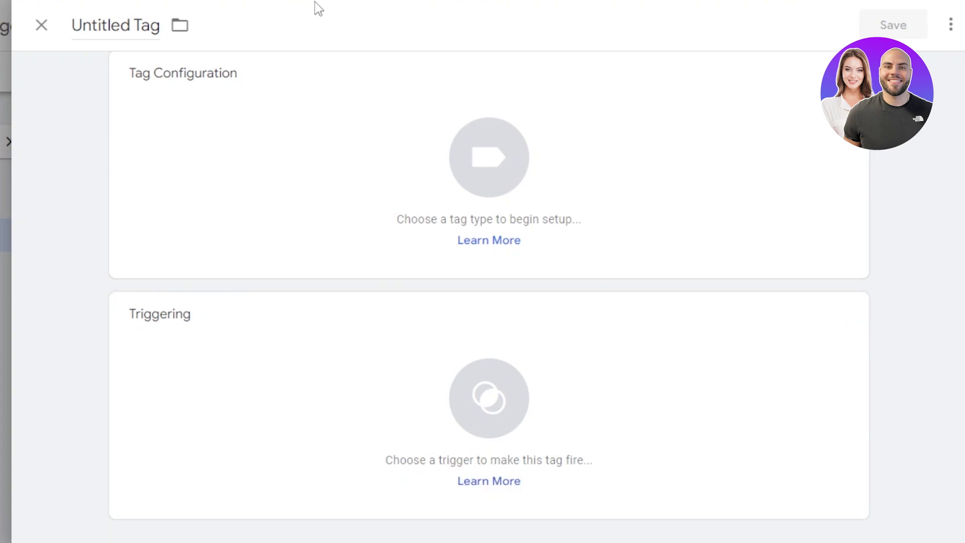
{"action": "left_click", "coordinate": [42, 25]}
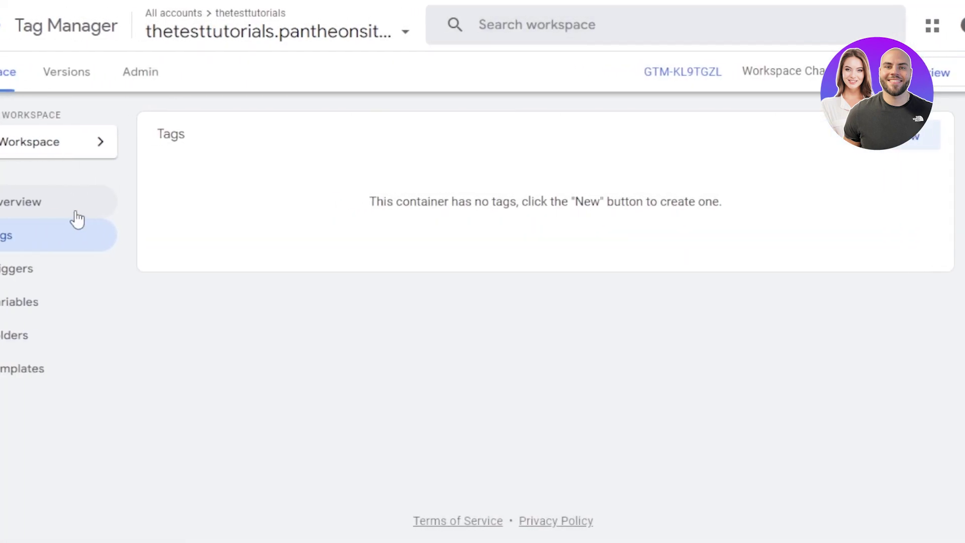
Look through the container's triggers, built-in variables, folders and templates
{"action": "left_click", "coordinate": [71, 278]}
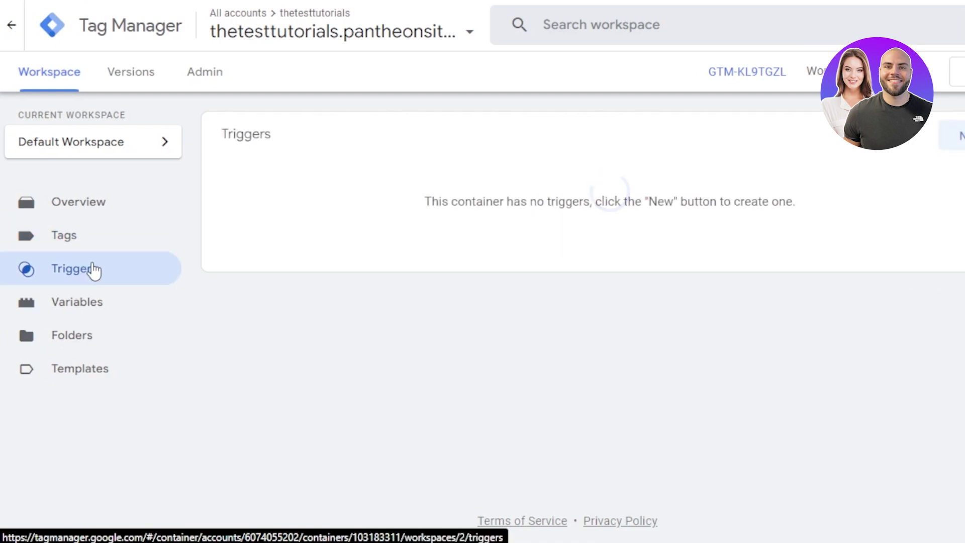
{"action": "left_click", "coordinate": [93, 310]}
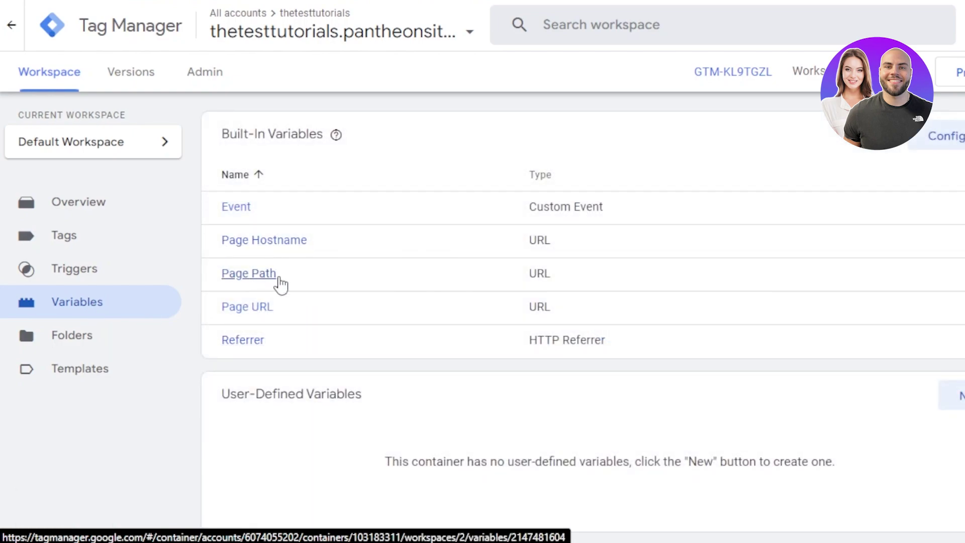
{"action": "left_click_drag", "start_coordinate": [240, 343], "coordinate": [110, 349]}
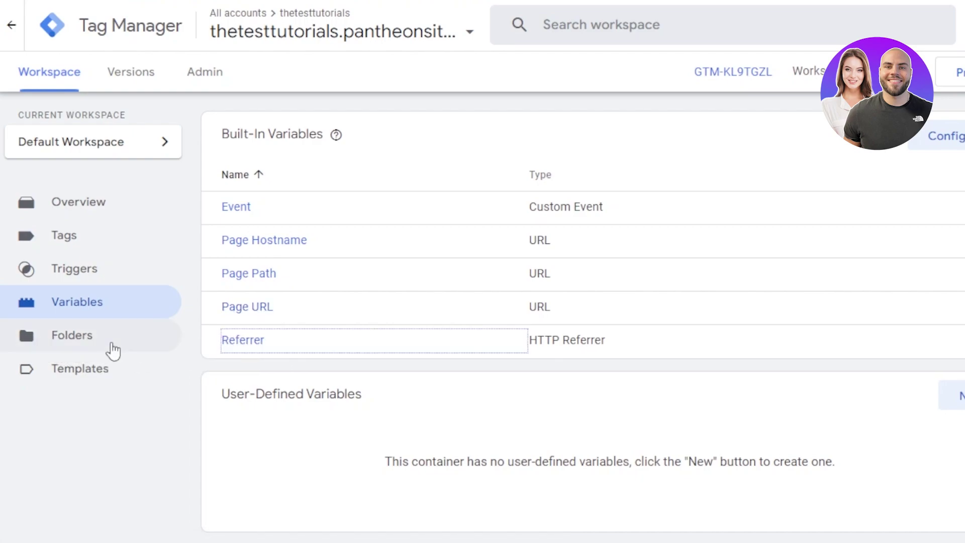
{"action": "left_click", "coordinate": [62, 345]}
{"action": "left_click", "coordinate": [79, 384]}
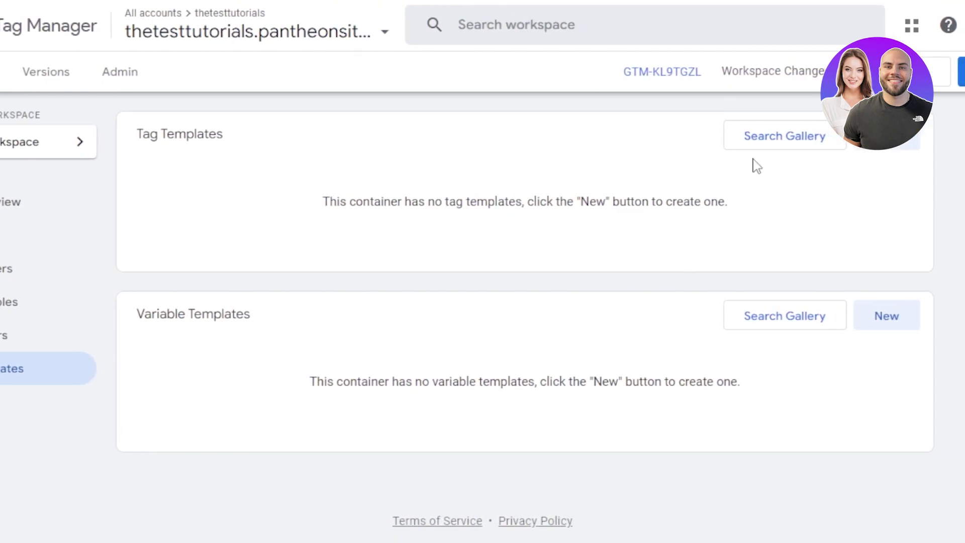
Browse the community gallery for tag templates, read the details of 100shoppers Where To Buy Widget Script, and close the gallery without importing
{"action": "left_click", "coordinate": [756, 144]}
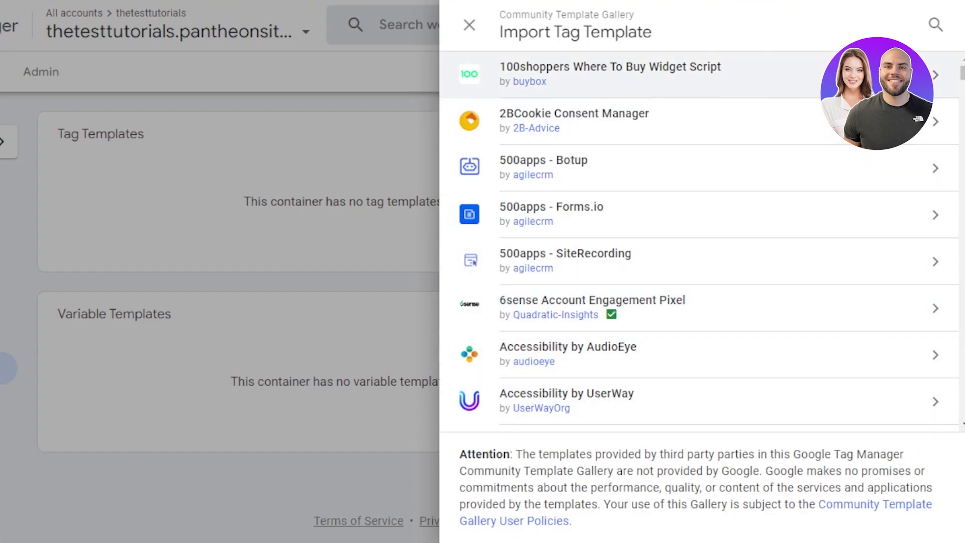
{"action": "left_click", "coordinate": [935, 81]}
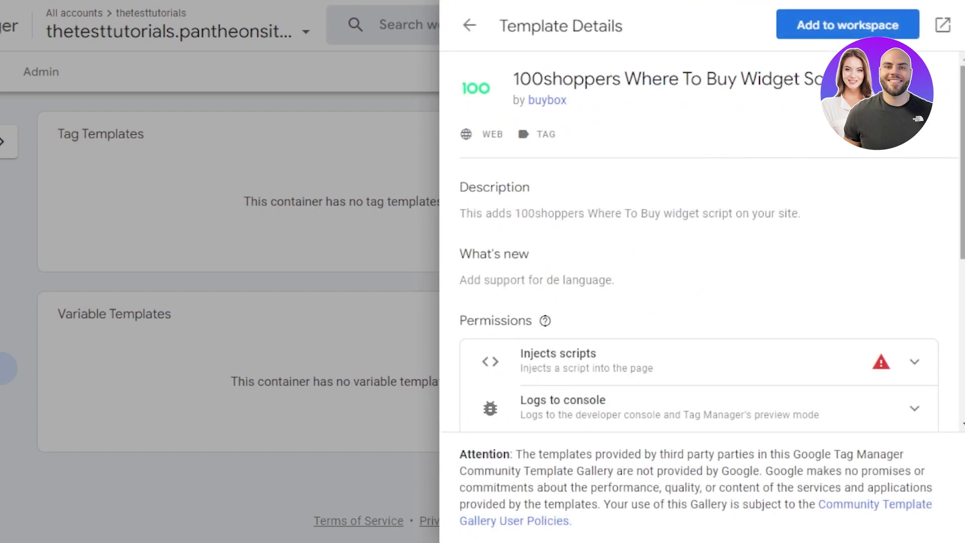
{"action": "scroll", "coordinate": [740, 171], "scroll_direction": "down", "scroll_amount": 2}
{"action": "scroll", "coordinate": [698, 241], "scroll_direction": "down", "scroll_amount": 4}
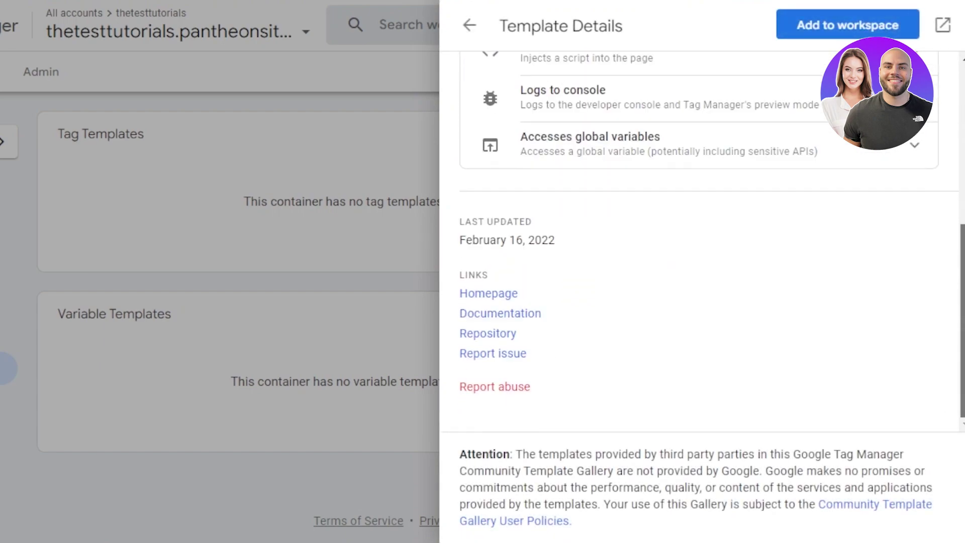
{"action": "scroll", "coordinate": [698, 241], "scroll_direction": "up", "scroll_amount": 6}
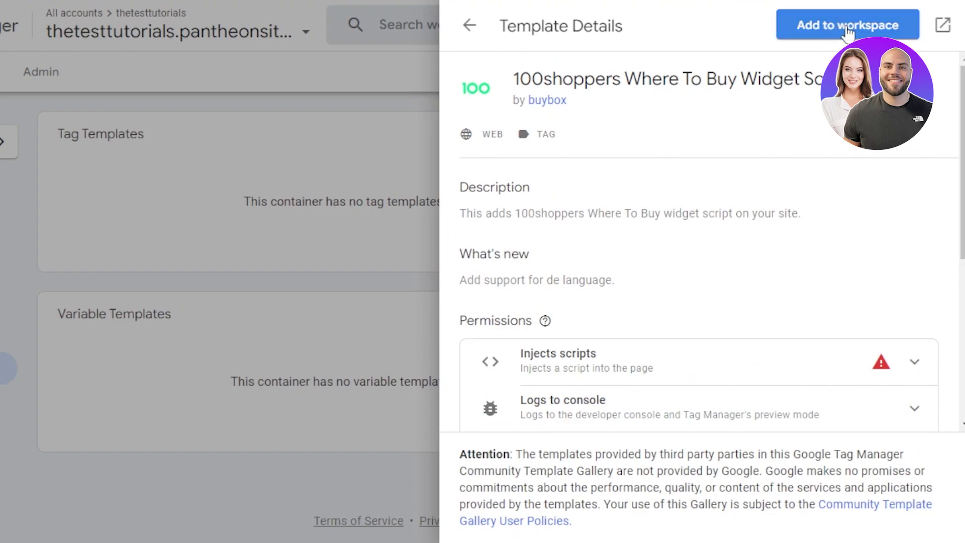
{"action": "left_click", "coordinate": [469, 26]}
{"action": "left_click", "coordinate": [469, 26]}
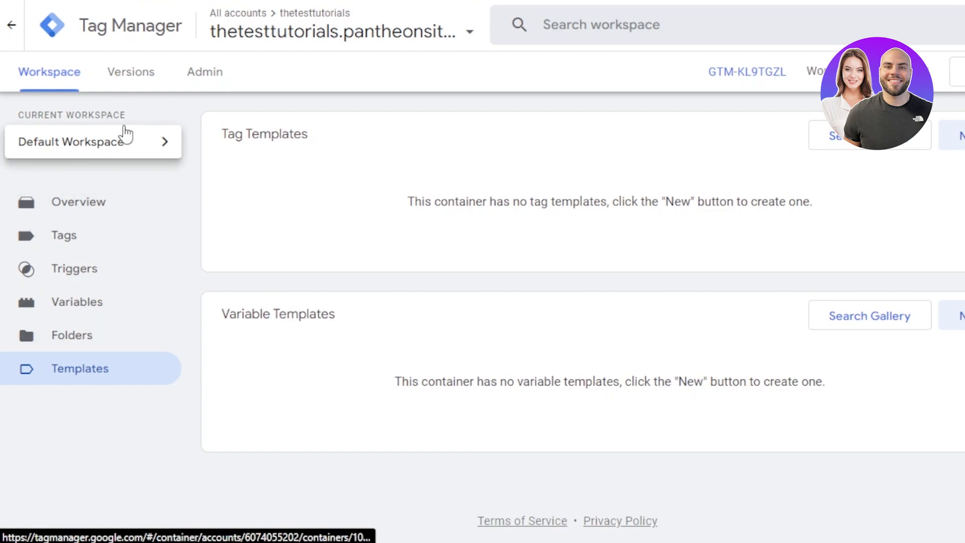
View the container's versions and the account and container administration options, and return to the workspace
{"action": "left_click", "coordinate": [131, 68]}
{"action": "left_click", "coordinate": [206, 76]}
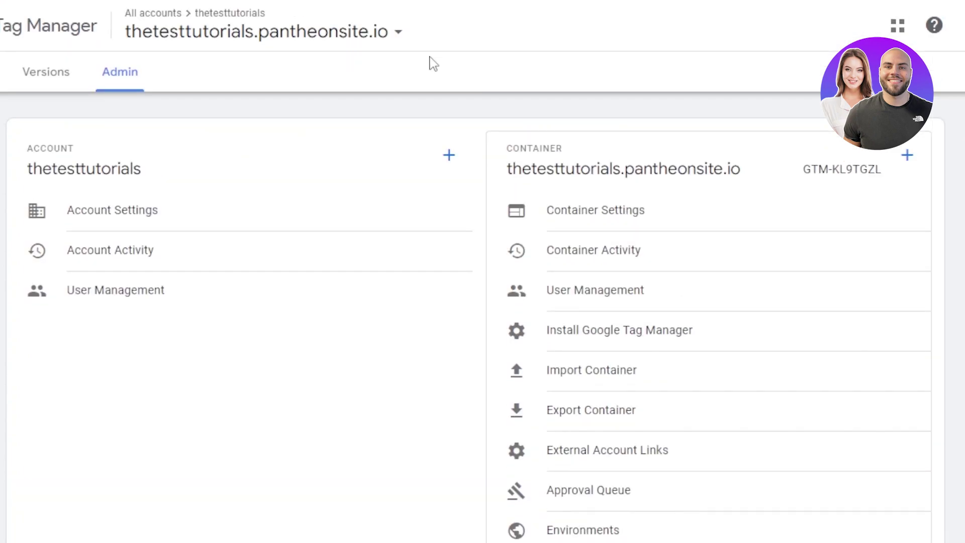
{"action": "left_click", "coordinate": [4, 72]}
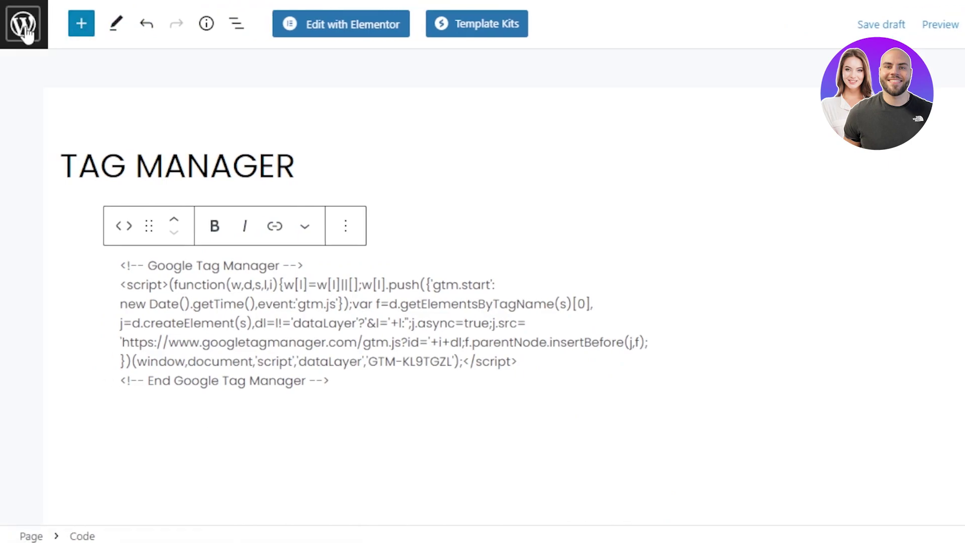
Switch to WordPress, leave the TAG MANAGER page editor and look over the list of pages
{"action": "left_click", "coordinate": [23, 25]}
{"action": "scroll", "coordinate": [552, 281], "scroll_direction": "down", "scroll_amount": 5}
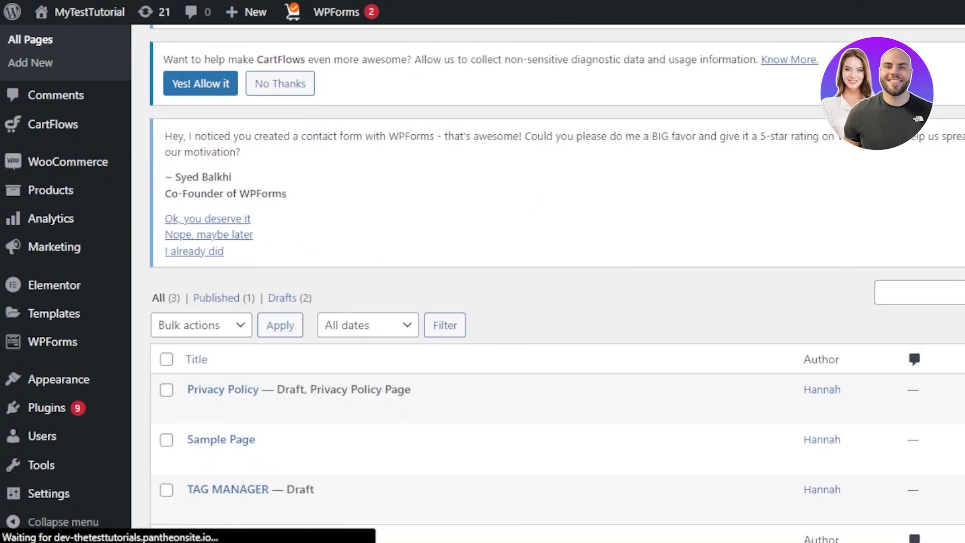
{"action": "scroll", "coordinate": [553, 281], "scroll_direction": "up", "scroll_amount": 5}
{"action": "scroll", "coordinate": [338, 78], "scroll_direction": "up", "scroll_amount": 1}
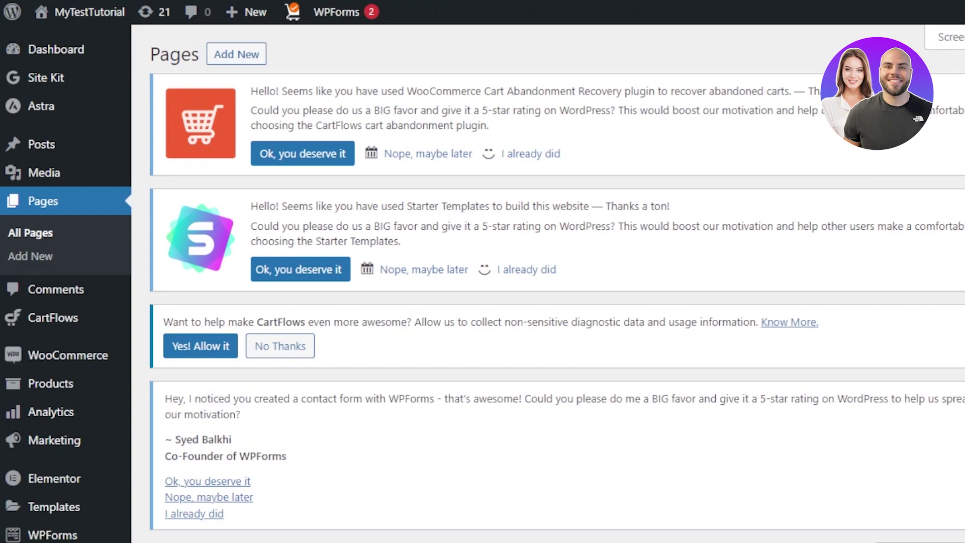